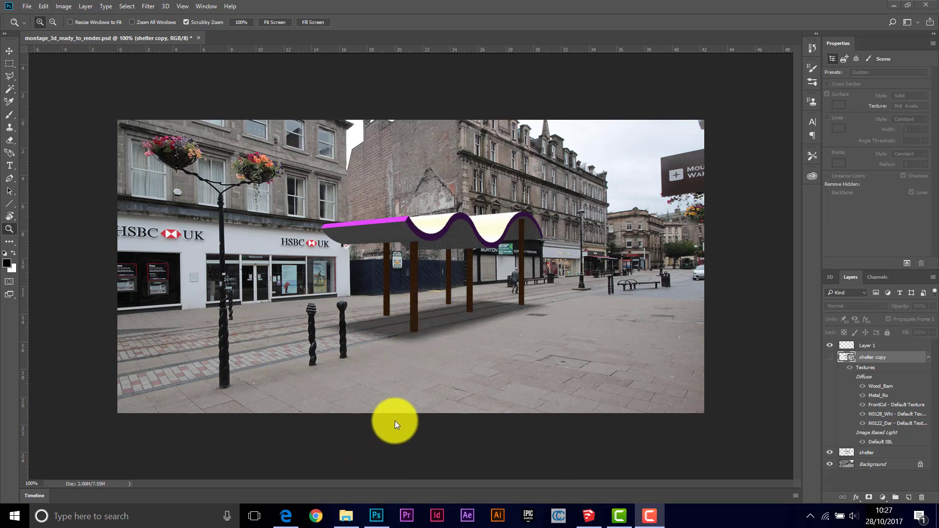
# - Bring the SketchUp window showing shelter.skp to the front from the taskbar
pyautogui.moveTo(380, 513)
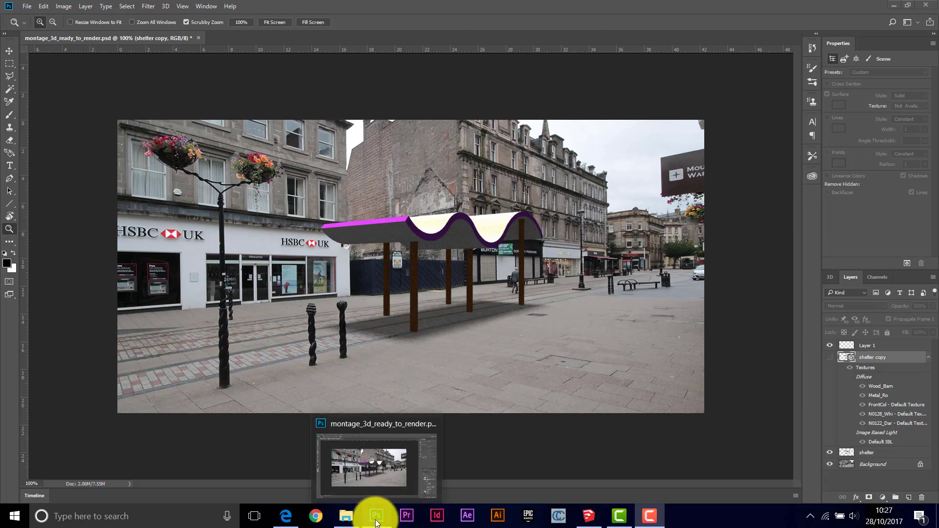
pyautogui.click(589, 514)
# - Orbit the camera around the wavy-roofed shelter to a low front-side view
pyautogui.rightClick(360, 298)
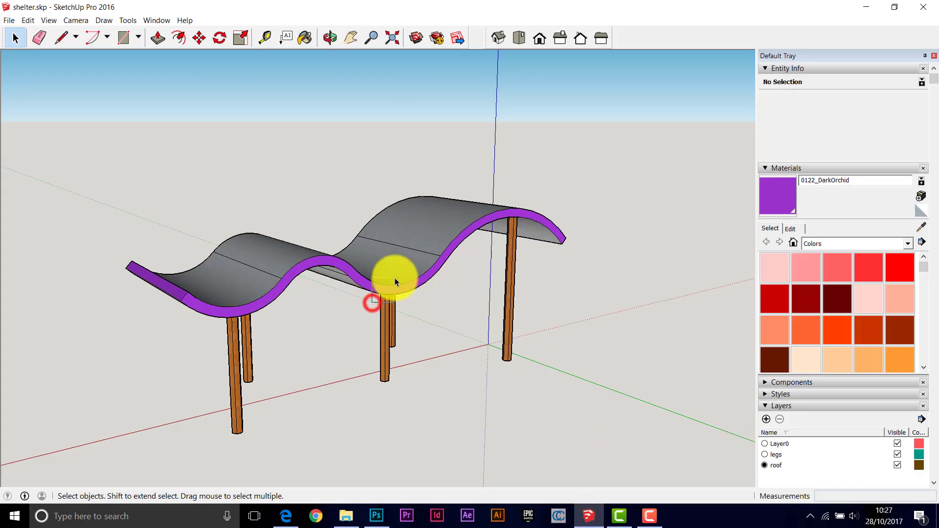
pyautogui.moveTo(311, 298)
pyautogui.mouseDown()
pyautogui.moveTo(361, 262)
pyautogui.moveTo(496, 217)
pyautogui.moveTo(351, 242)
pyautogui.moveTo(503, 236)
pyautogui.moveTo(404, 164)
pyautogui.moveTo(292, 187)
pyautogui.moveTo(252, 210)
pyautogui.moveTo(268, 247)
pyautogui.moveTo(319, 255)
pyautogui.moveTo(222, 295)
pyautogui.moveTo(348, 345)
pyautogui.moveTo(368, 377)
pyautogui.moveTo(274, 369)
pyautogui.moveTo(411, 373)
pyautogui.moveTo(310, 381)
pyautogui.mouseUp()
pyautogui.press('space')
pyautogui.press('o')
pyautogui.press('space')
pyautogui.press('o')
pyautogui.moveTo(318, 336); pyautogui.dragTo(406, 316)
pyautogui.press('space')
pyautogui.press('o')
pyautogui.press('space')
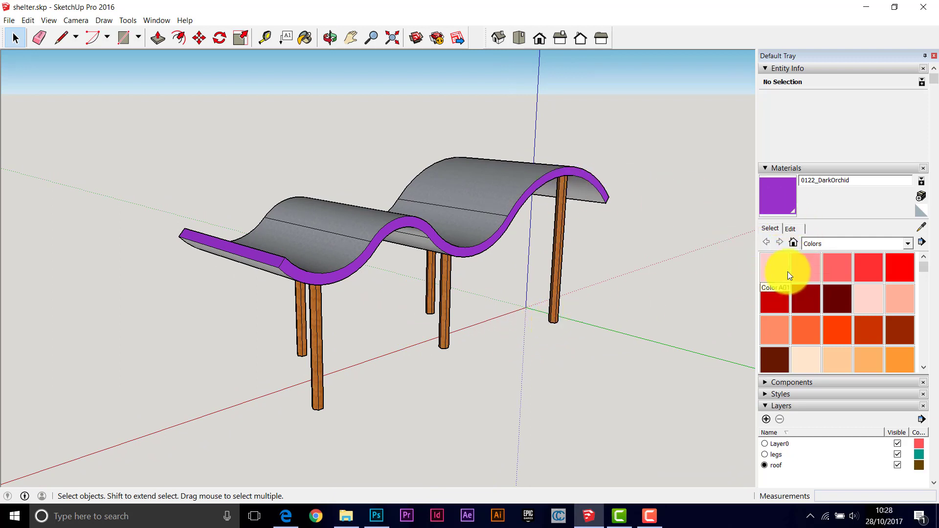
pyautogui.moveTo(589, 275)
pyautogui.mouseDown()
pyautogui.moveTo(479, 291)
pyautogui.moveTo(528, 210)
pyautogui.moveTo(484, 244)
pyautogui.moveTo(323, 239)
pyautogui.moveTo(431, 245)
pyautogui.moveTo(236, 256)
pyautogui.moveTo(371, 262)
pyautogui.moveTo(566, 304)
pyautogui.moveTo(571, 321)
pyautogui.moveTo(478, 306)
pyautogui.moveTo(445, 275)
pyautogui.moveTo(421, 268)
pyautogui.mouseUp()
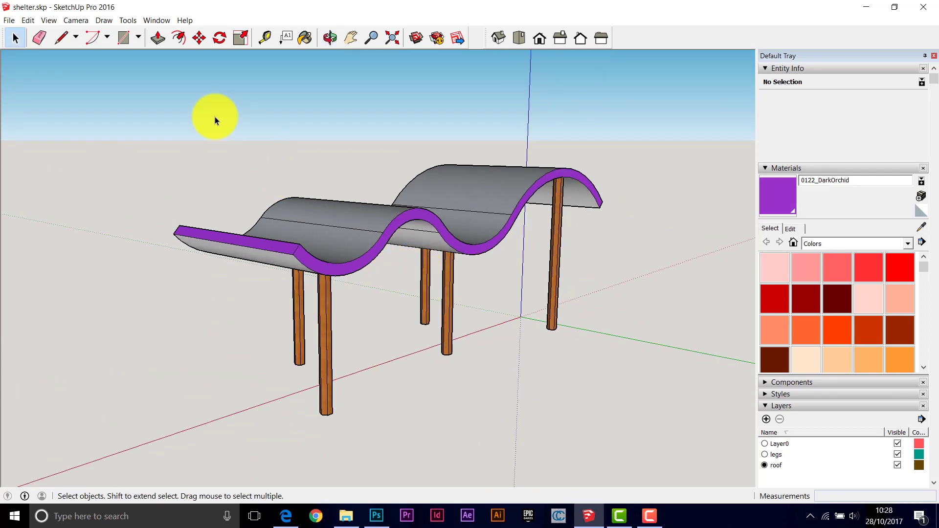
# - Export the shelter as 3DS to shelter.3ds, overwrite the existing file, and dismiss the summary
pyautogui.click(8, 20)
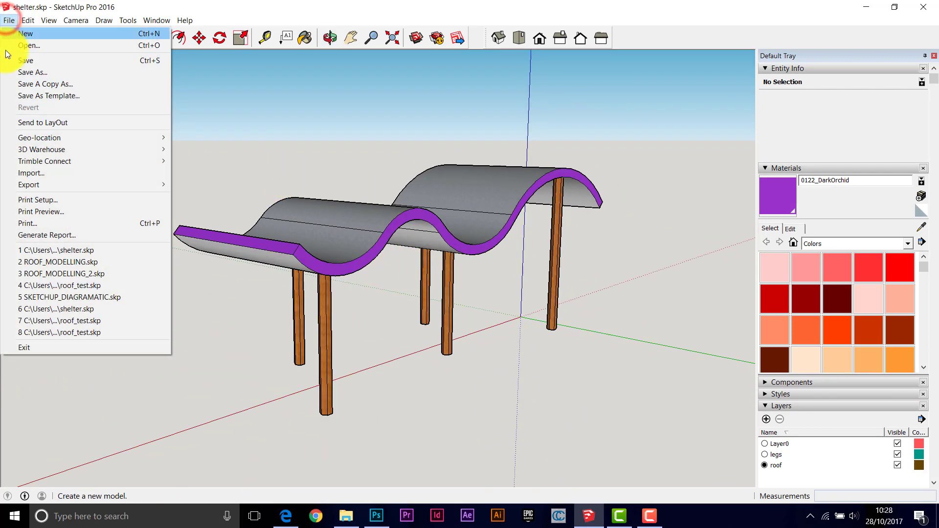
pyautogui.moveTo(45, 184)
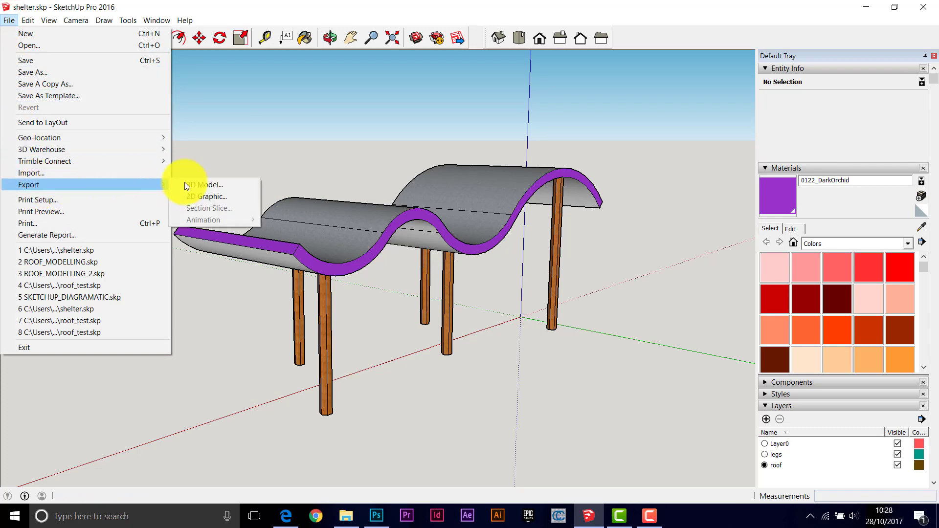
pyautogui.click(219, 183)
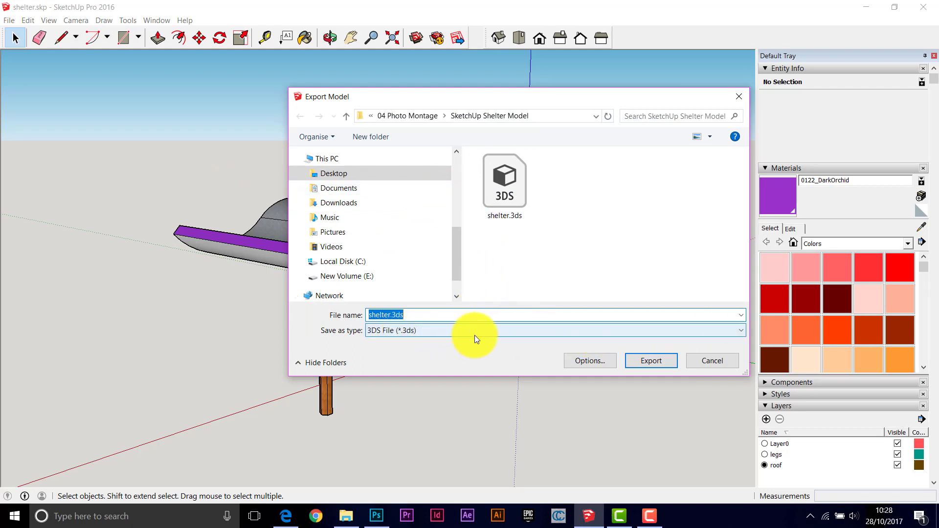
pyautogui.click(561, 333)
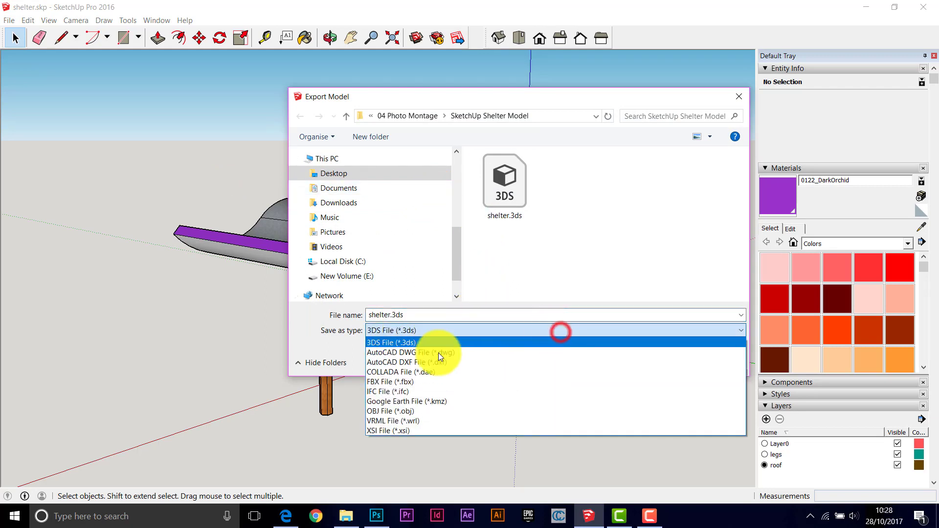
pyautogui.click(379, 346)
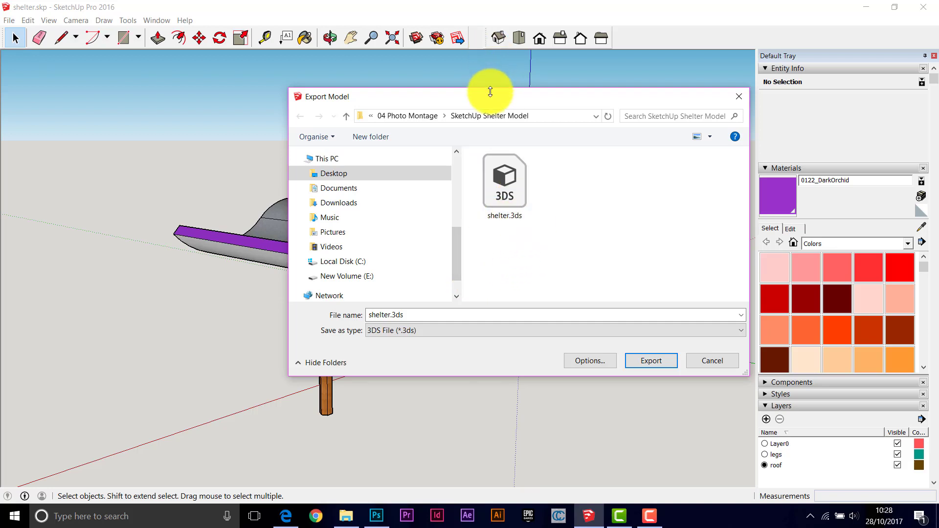
pyautogui.moveTo(477, 100); pyautogui.dragTo(470, 101)
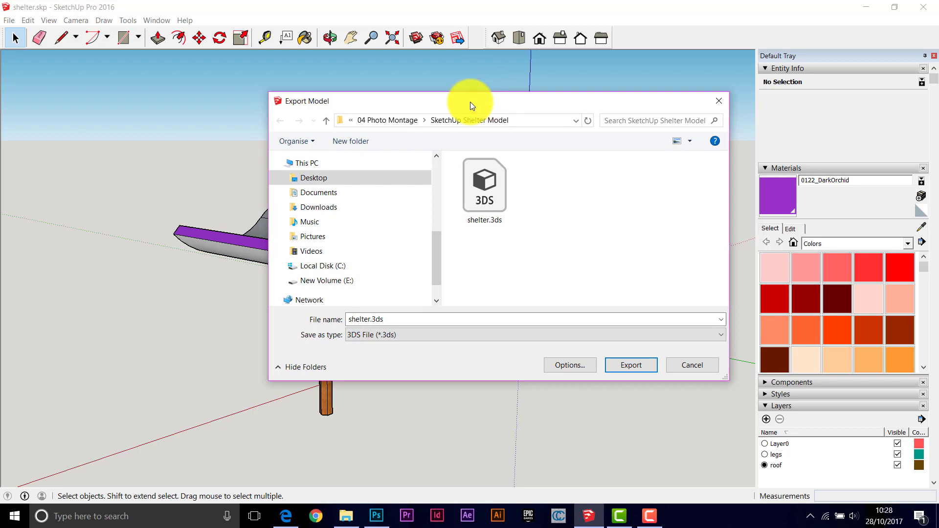
pyautogui.click(634, 366)
pyautogui.click(506, 263)
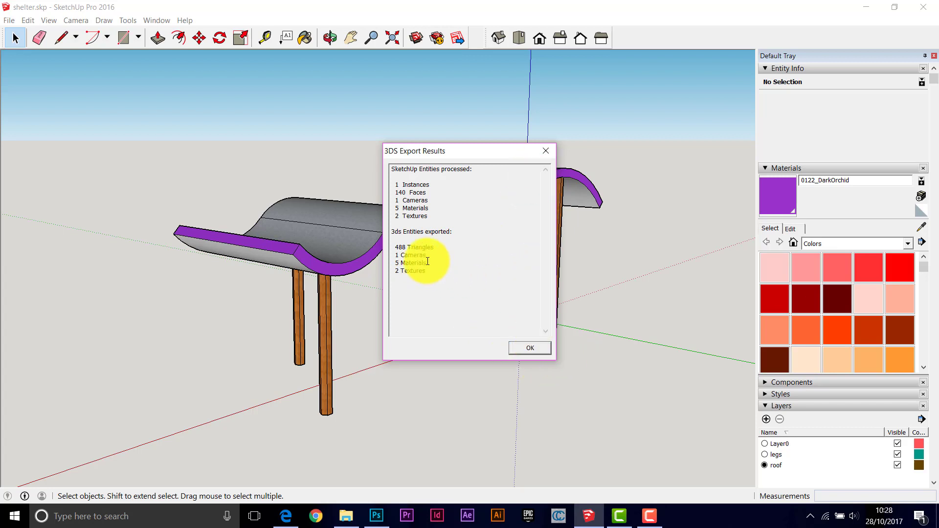
pyautogui.click(548, 150)
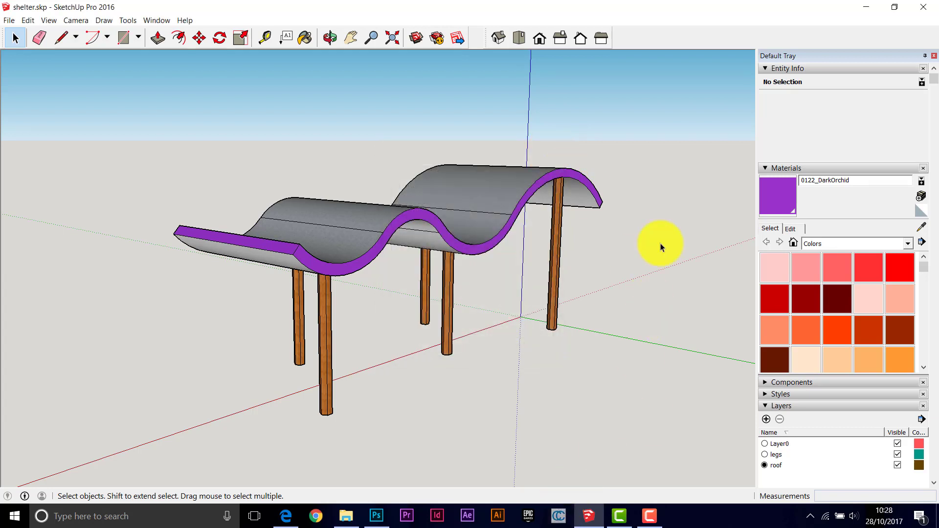
# - Close SketchUp, close the montage without saving, and open background_photo_original.JPG
pyautogui.click(919, 9)
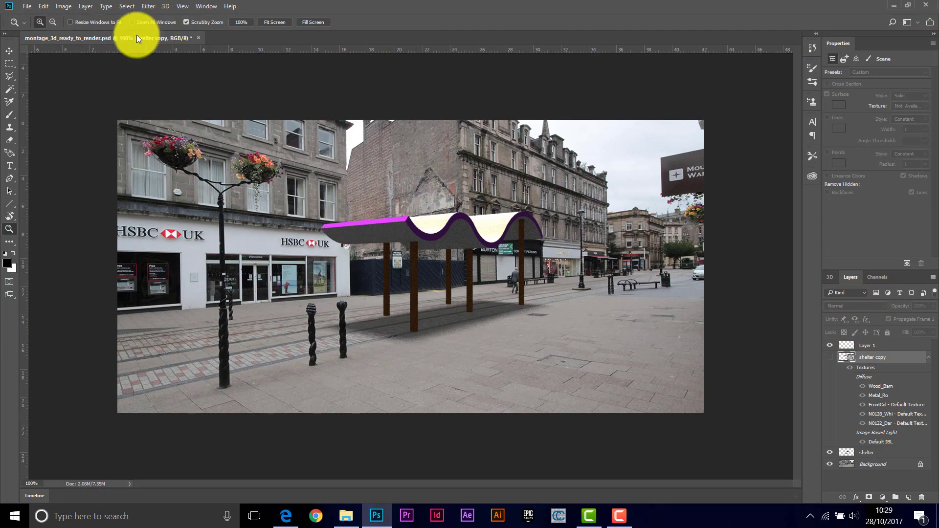
pyautogui.click(200, 38)
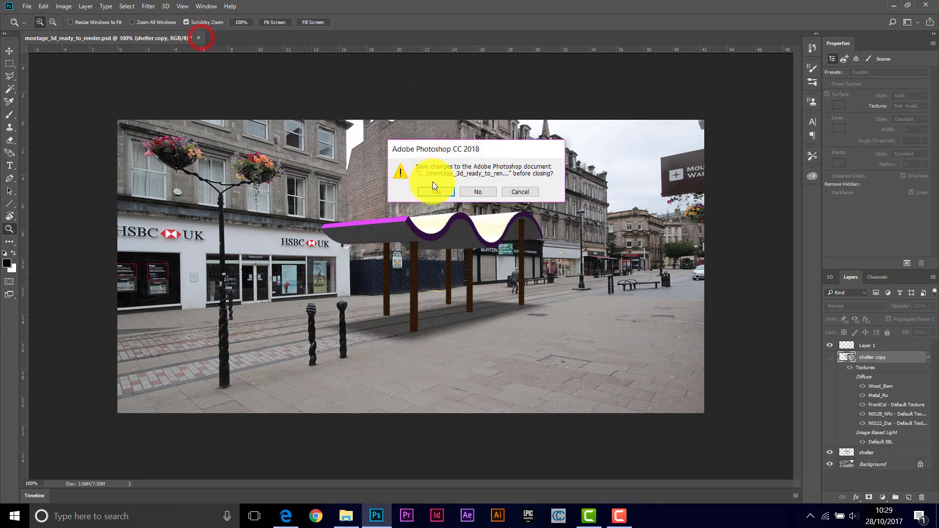
pyautogui.click(491, 192)
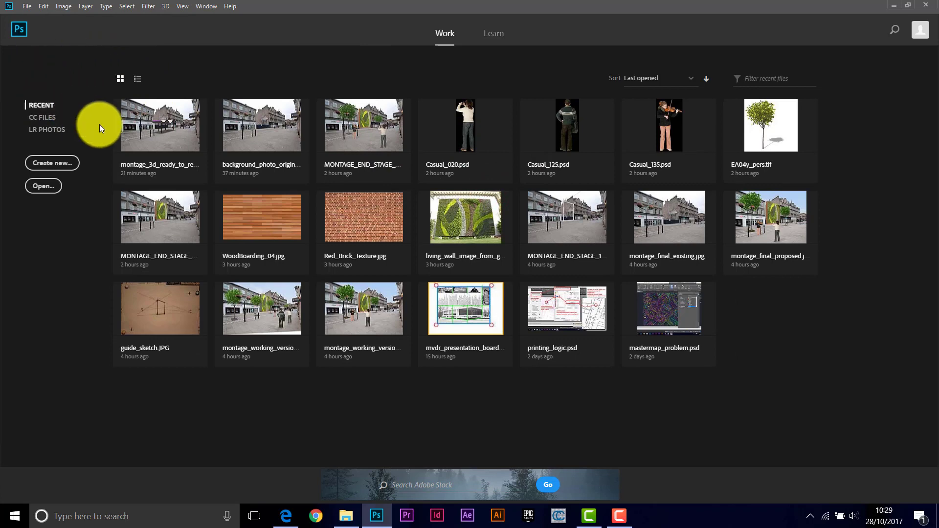
pyautogui.click(261, 138)
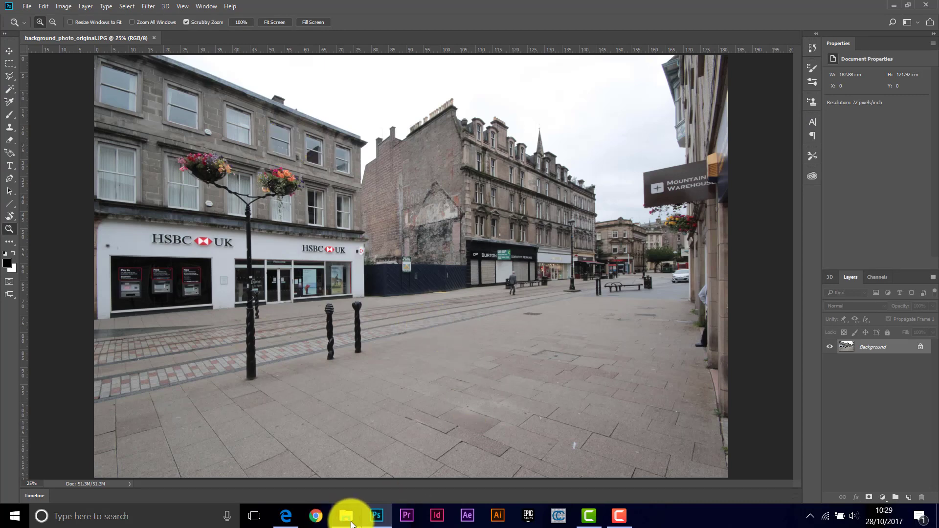
# - Open the Properties dialog for background_photo_original.JPG in the 04 Photo Montage folder
pyautogui.moveTo(352, 523)
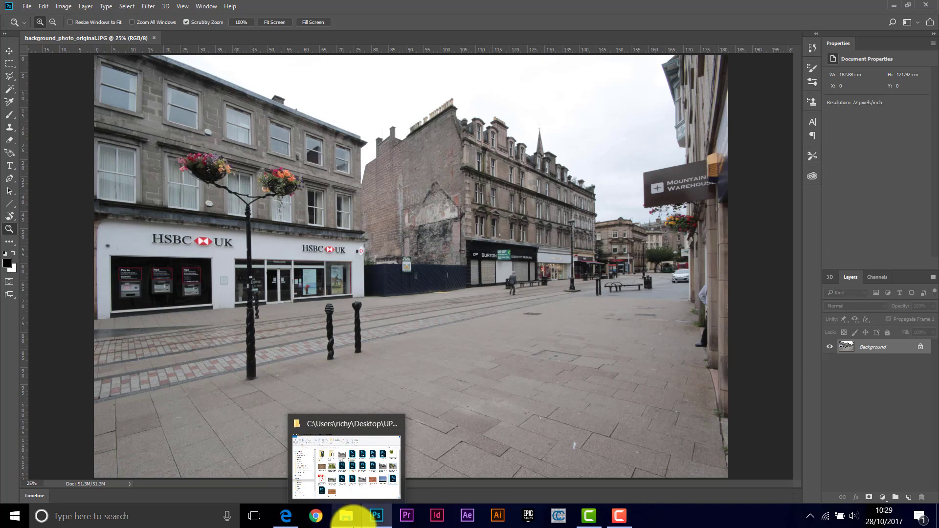
pyautogui.click(351, 523)
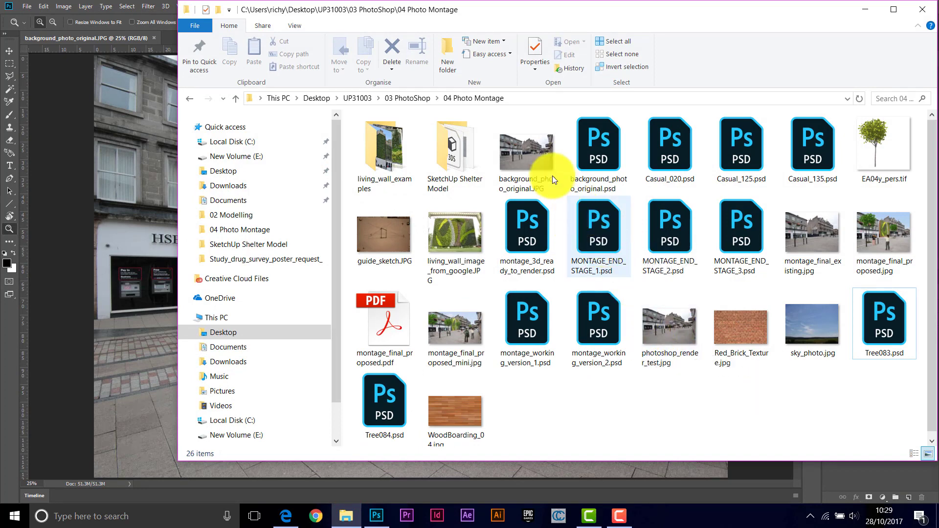
pyautogui.rightClick(526, 153)
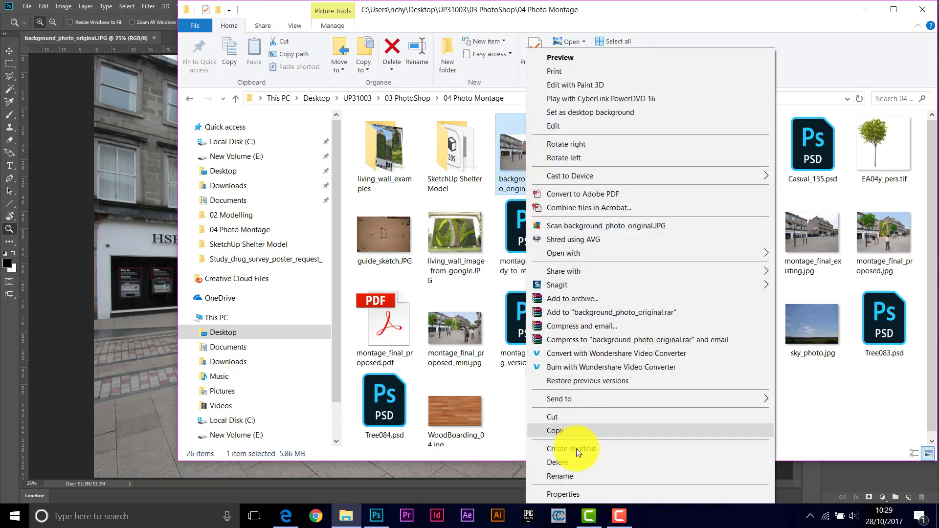
pyautogui.click(559, 493)
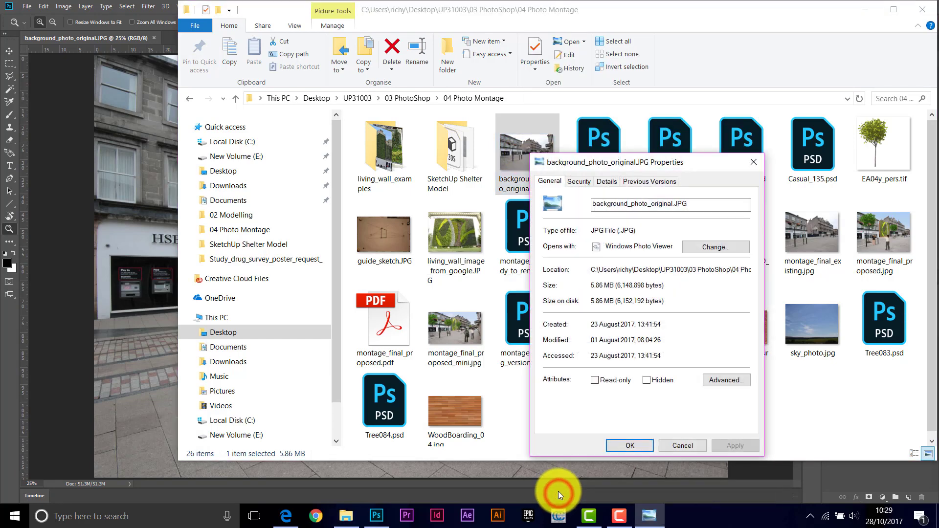
pyautogui.moveTo(598, 185); pyautogui.dragTo(488, 82)
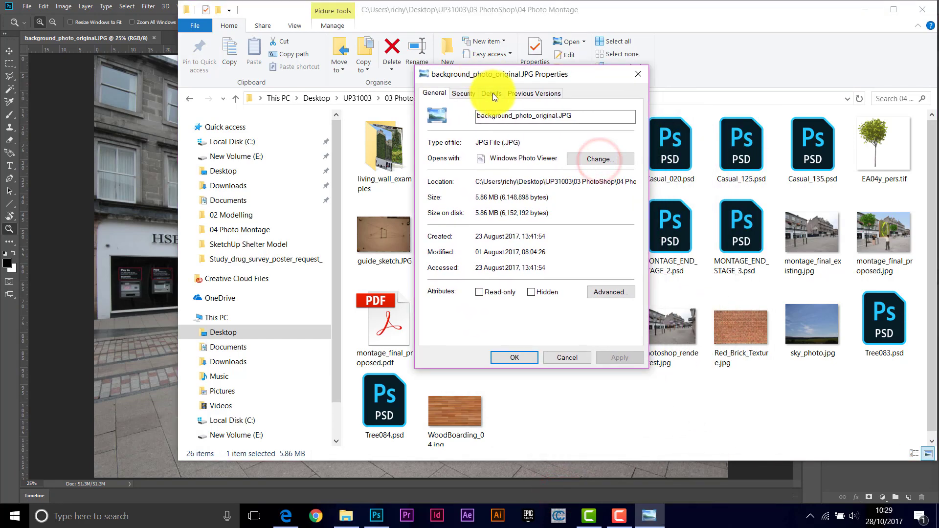
# - Read the camera metadata on the Details tab, including the 10 mm focal length, then close Properties
pyautogui.click(493, 93)
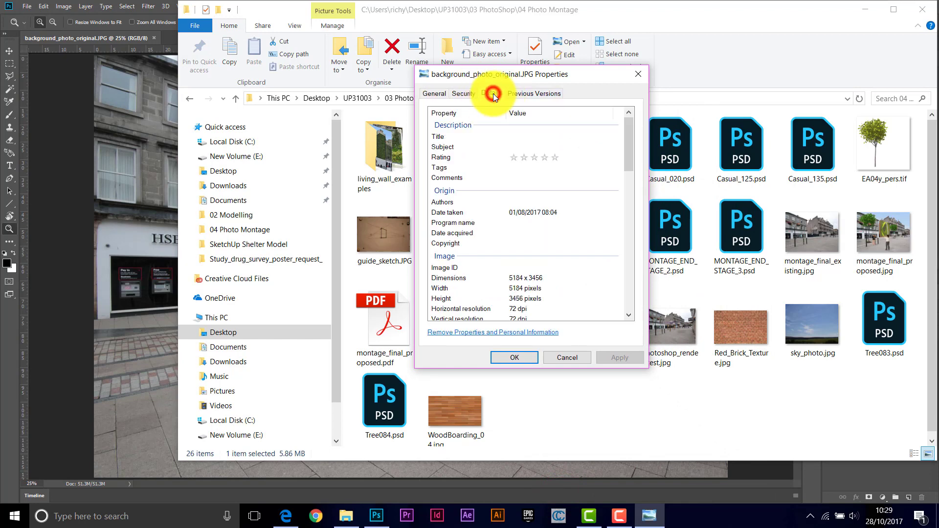
pyautogui.moveTo(627, 148); pyautogui.dragTo(625, 207)
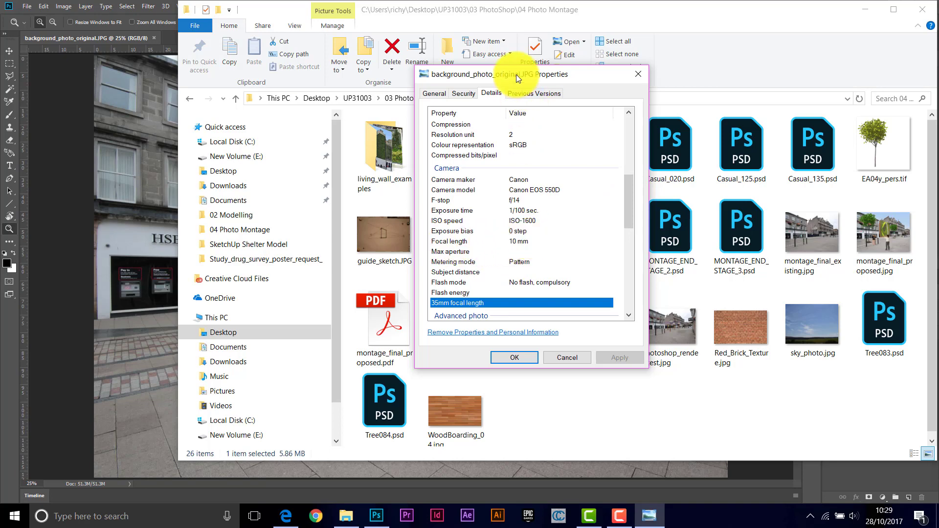
pyautogui.moveTo(515, 74)
pyautogui.mouseDown()
pyautogui.moveTo(488, 72)
pyautogui.moveTo(510, 72)
pyautogui.mouseUp()
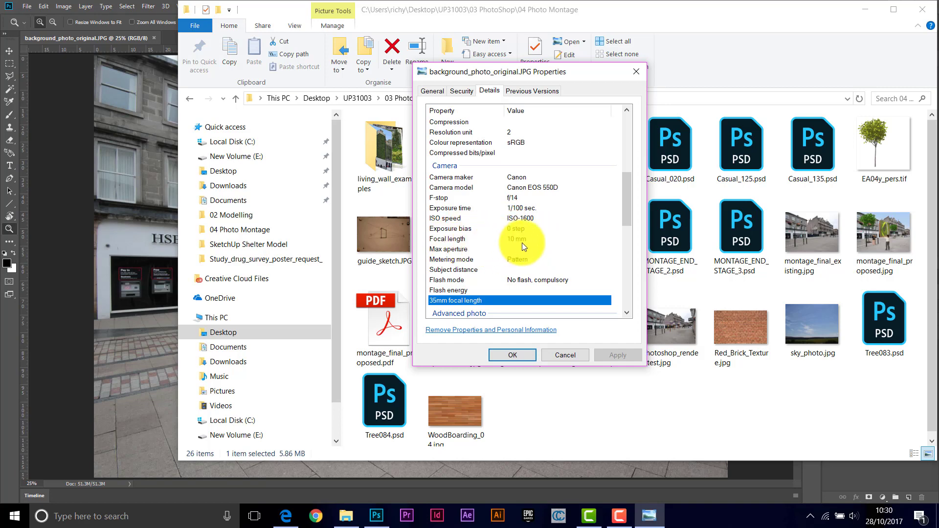
pyautogui.click(511, 355)
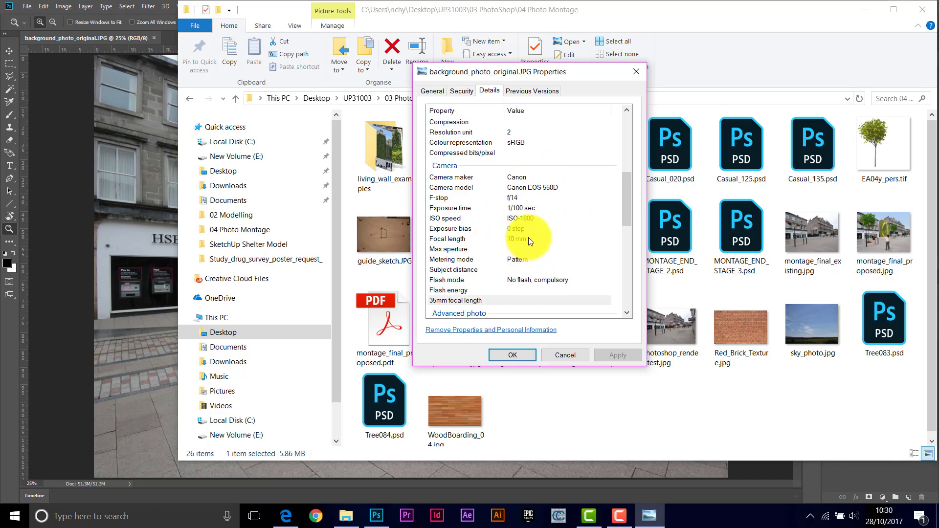
pyautogui.click(519, 353)
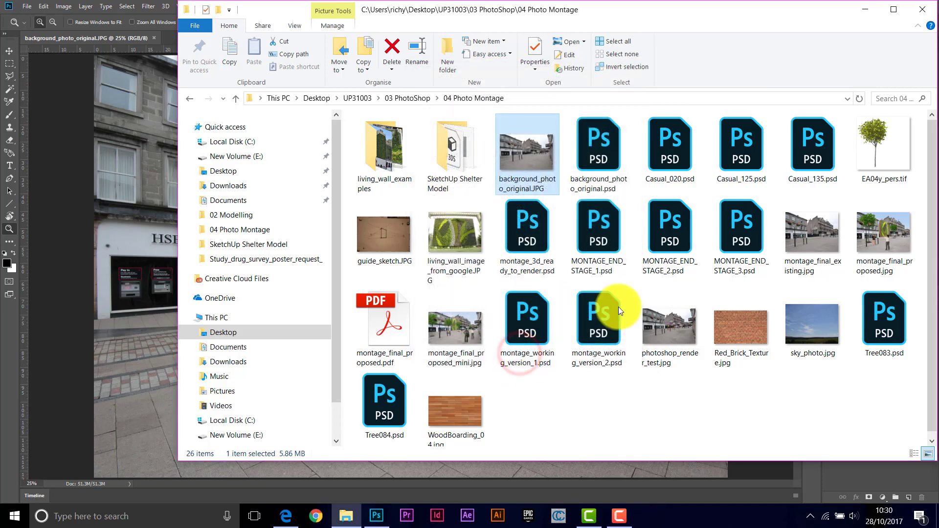
# - Return to Photoshop and switch the workspace to 3D via Window > Workspace
pyautogui.click(863, 9)
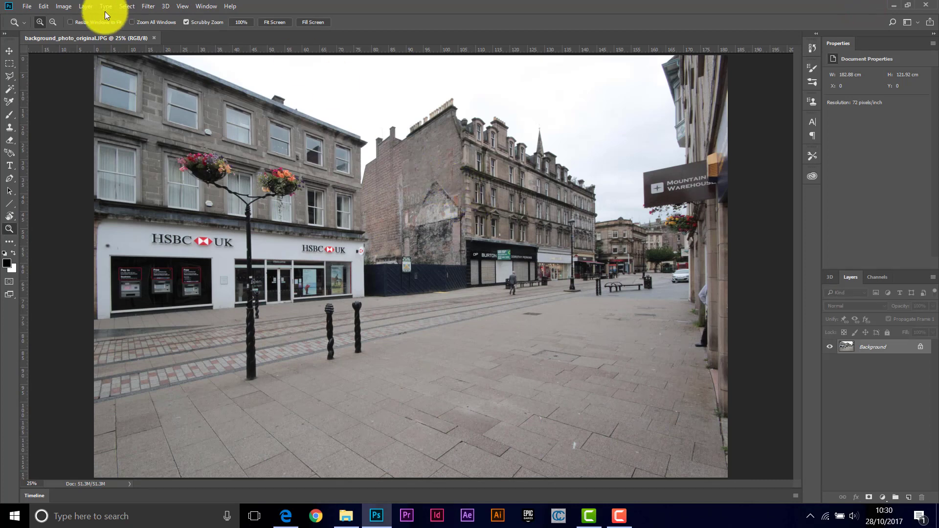
pyautogui.click(204, 6)
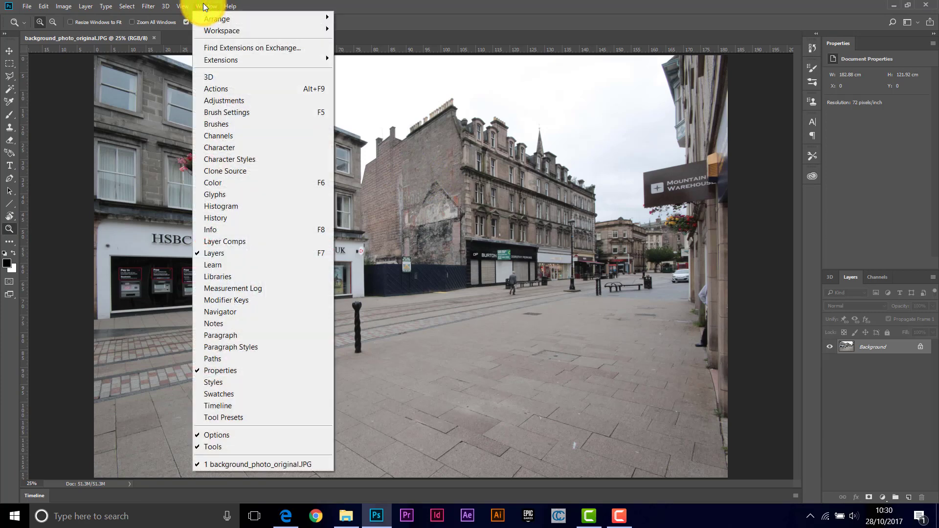
pyautogui.moveTo(219, 29)
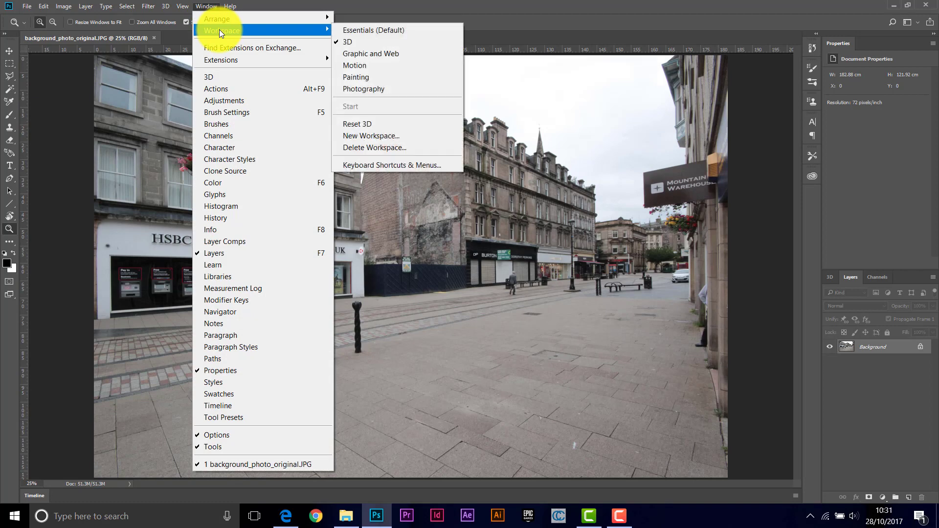
pyautogui.click(350, 42)
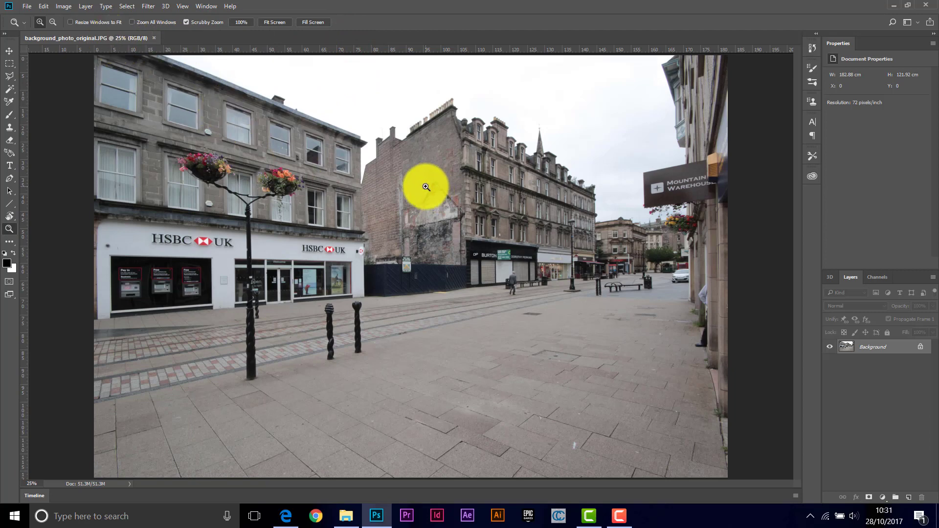
# - Create a new 3D layer from shelter.3ds in the SketchUp Shelter Model folder
pyautogui.click(166, 6)
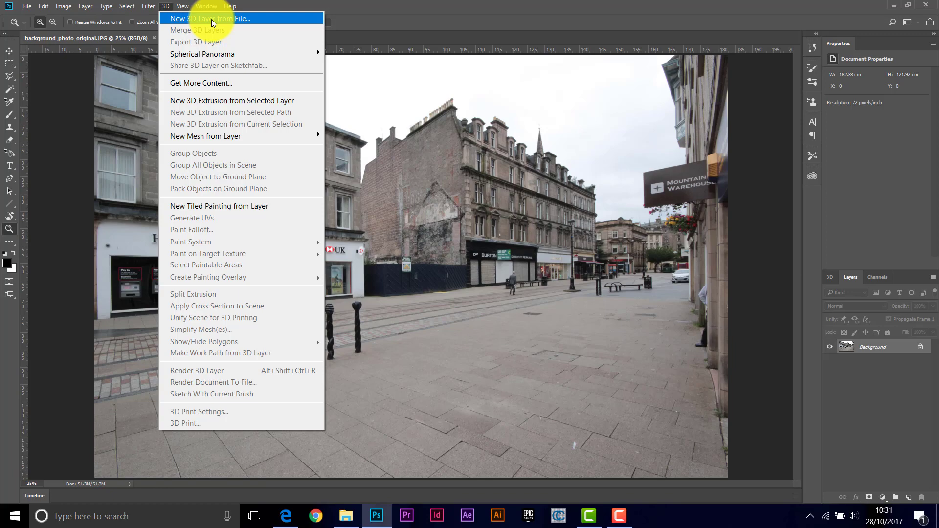
pyautogui.click(283, 19)
pyautogui.moveTo(399, 8); pyautogui.dragTo(399, 49)
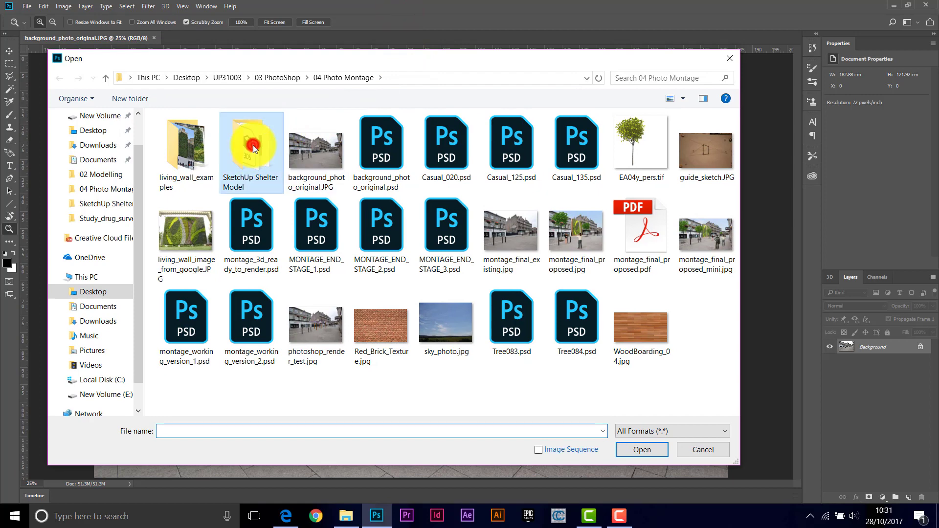
pyautogui.doubleClick(254, 145)
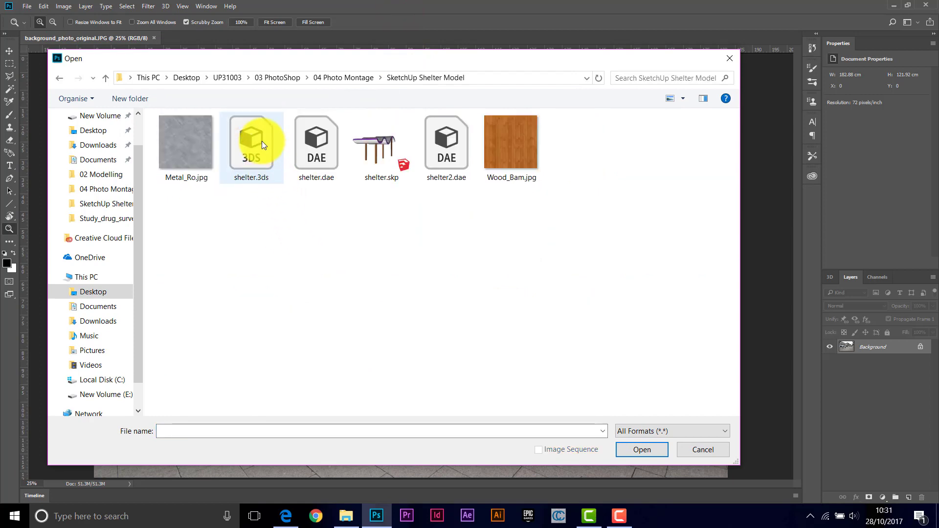
pyautogui.click(262, 140)
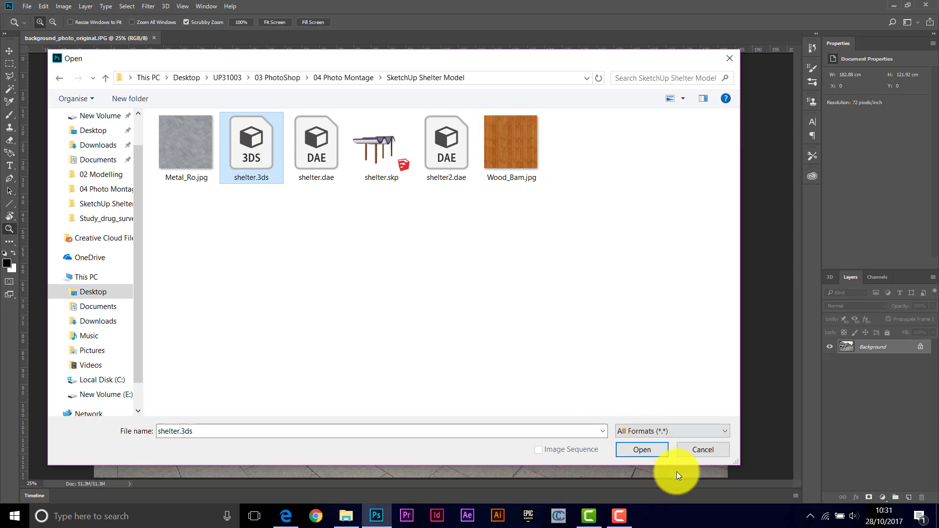
pyautogui.click(641, 451)
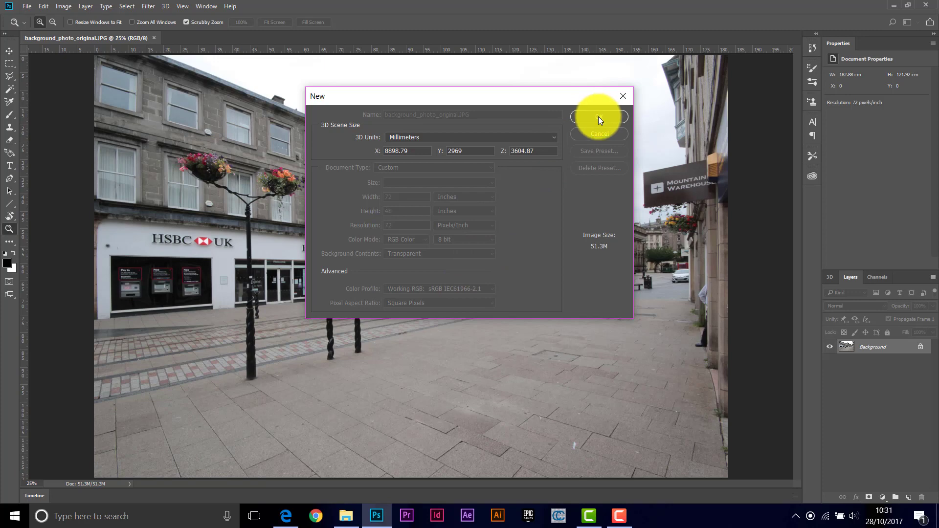
# - Accept the scene size and dolly the 3D camera back until the whole shelter shows
pyautogui.click(598, 117)
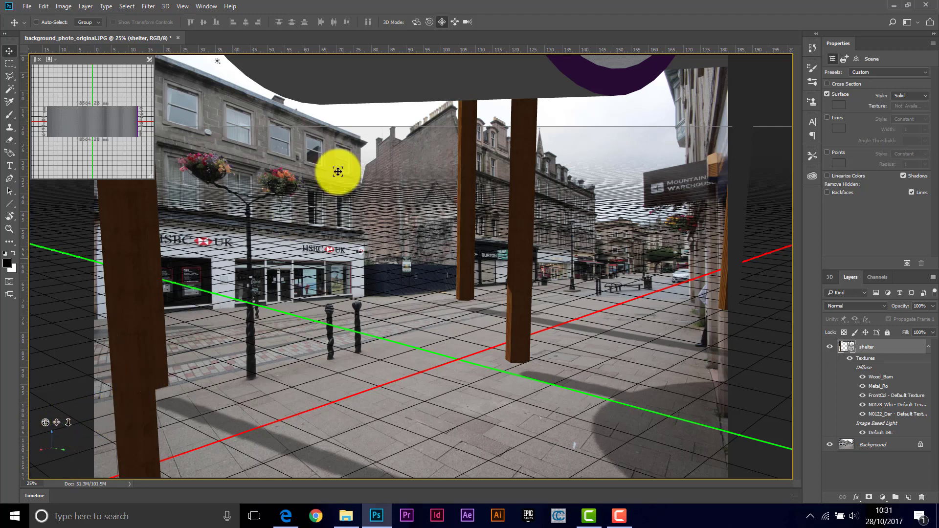
pyautogui.click(441, 21)
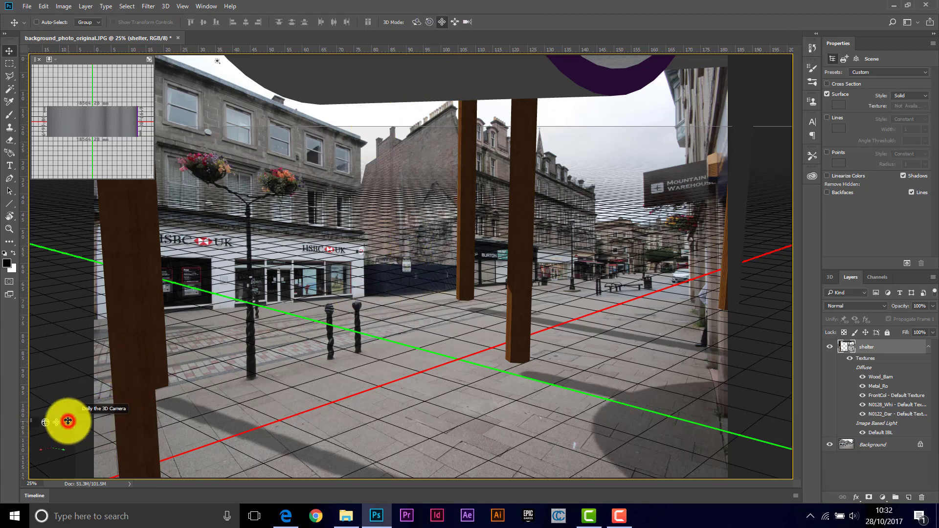
pyautogui.moveTo(68, 421); pyautogui.dragTo(126, 243)
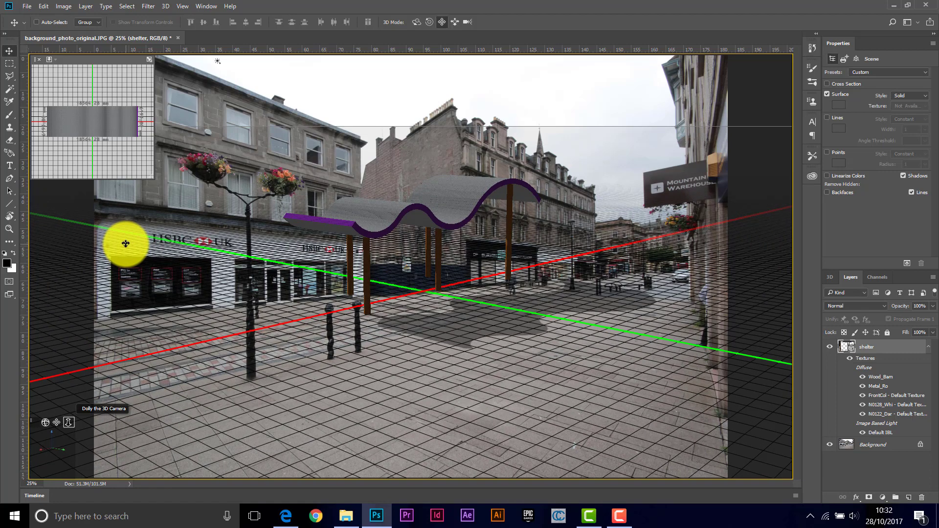
pyautogui.moveTo(125, 243); pyautogui.dragTo(69, 406)
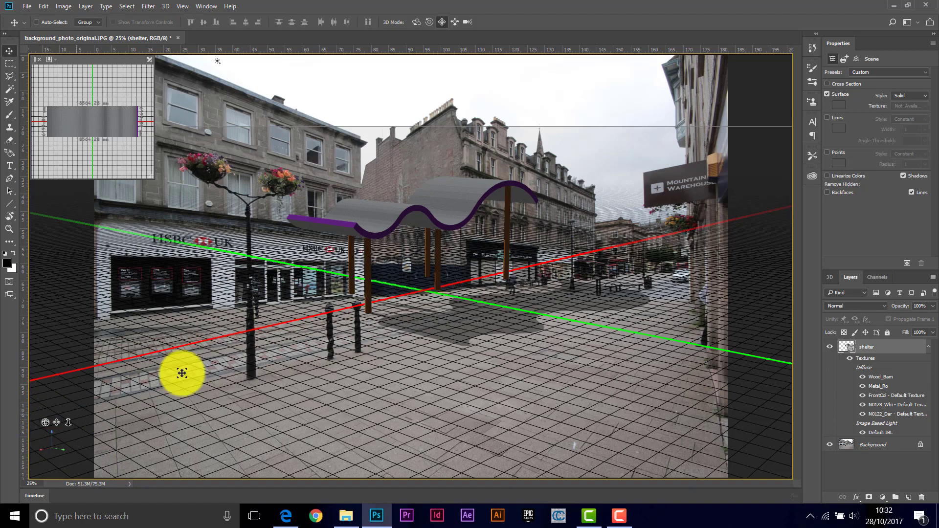
# - Orbit and pan the camera so the shelter stands in the middle of the street
pyautogui.click(45, 421)
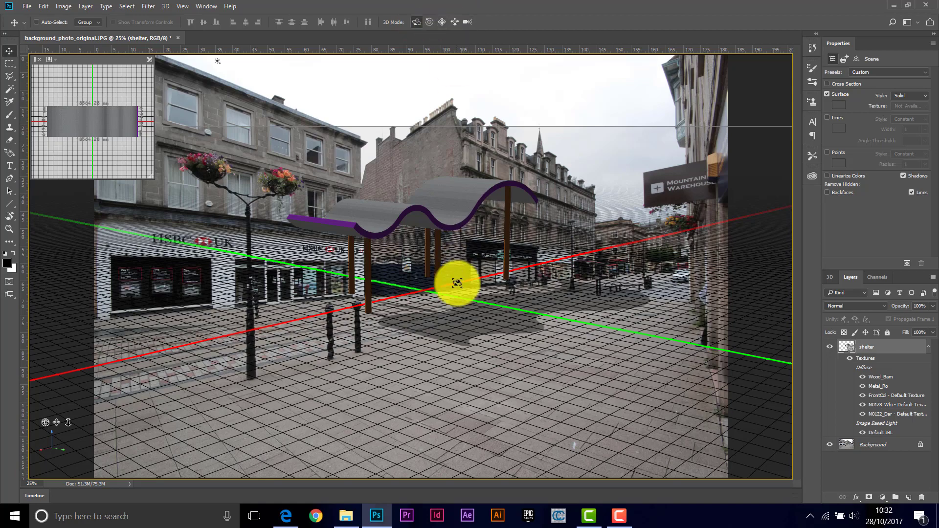
pyautogui.moveTo(450, 318); pyautogui.dragTo(483, 314)
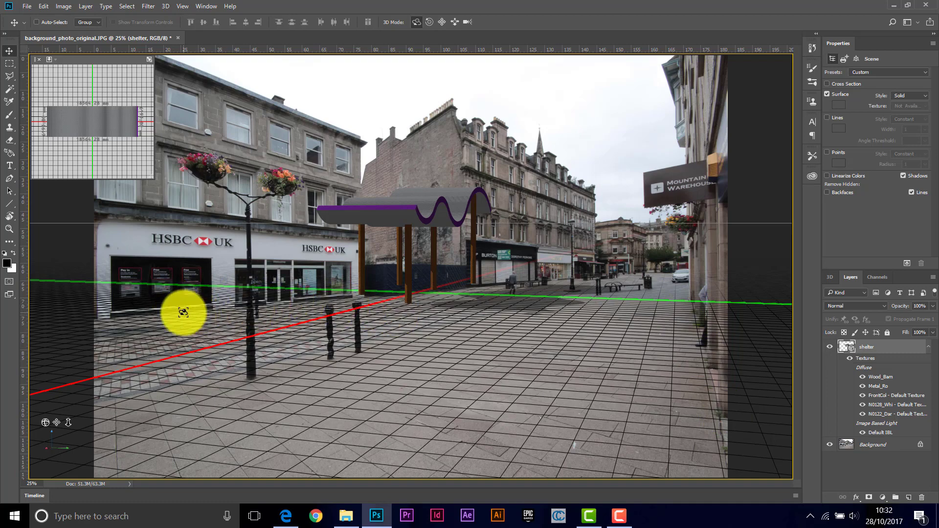
pyautogui.click(442, 21)
pyautogui.moveTo(443, 277); pyautogui.dragTo(497, 325)
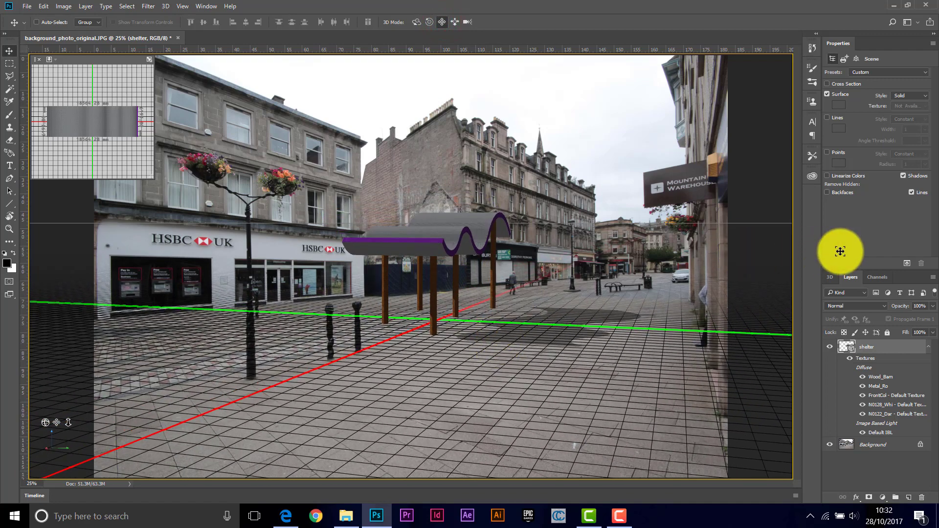
# - Select the scene camera in the 3D panel and set its field of view to 16
pyautogui.click(830, 277)
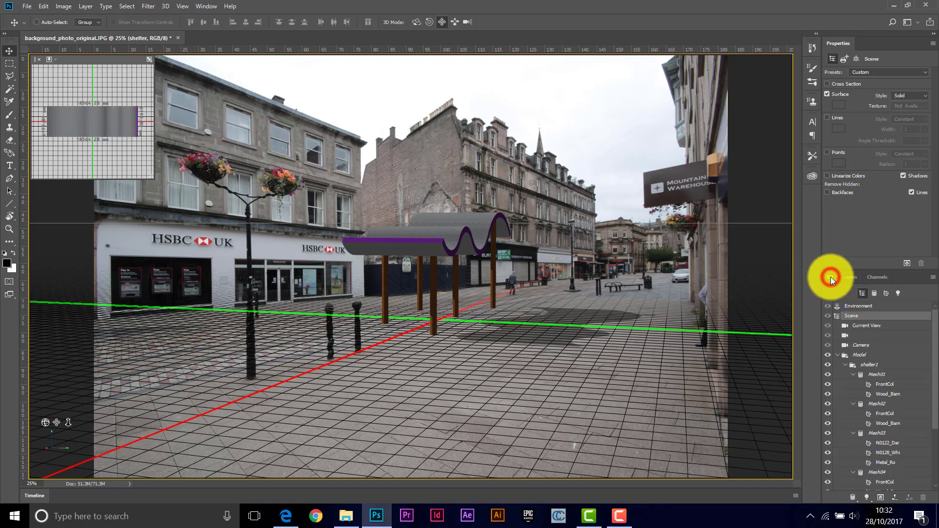
pyautogui.click(868, 348)
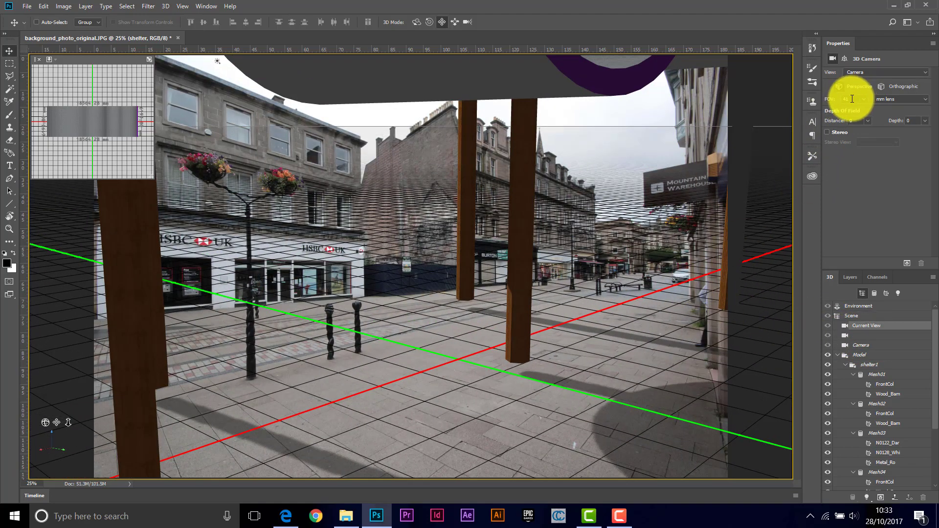
pyautogui.click(851, 98)
pyautogui.write('16')
pyautogui.press('Return')
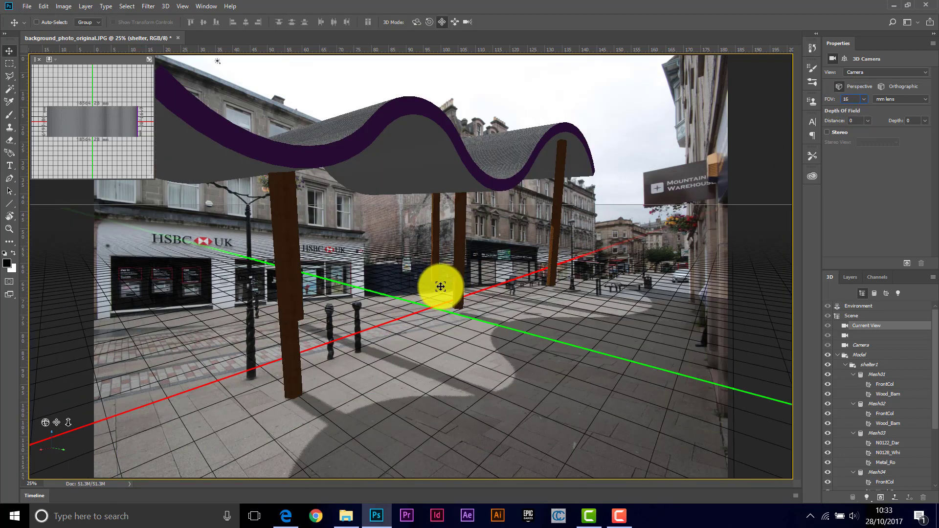
# - Orbit the 3D camera, then slide it to move the shelter farther down the street
pyautogui.click(393, 305)
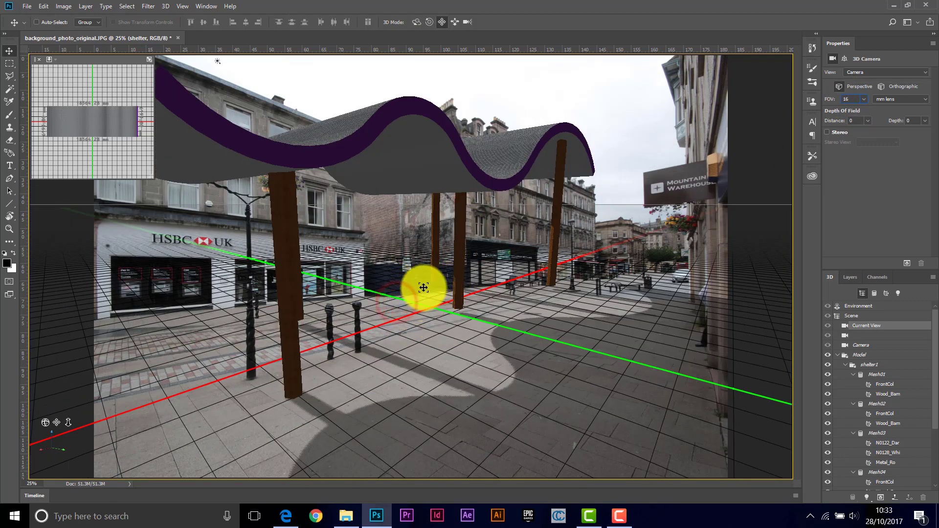
pyautogui.click(419, 274)
pyautogui.click(419, 319)
pyautogui.moveTo(455, 306); pyautogui.dragTo(476, 302)
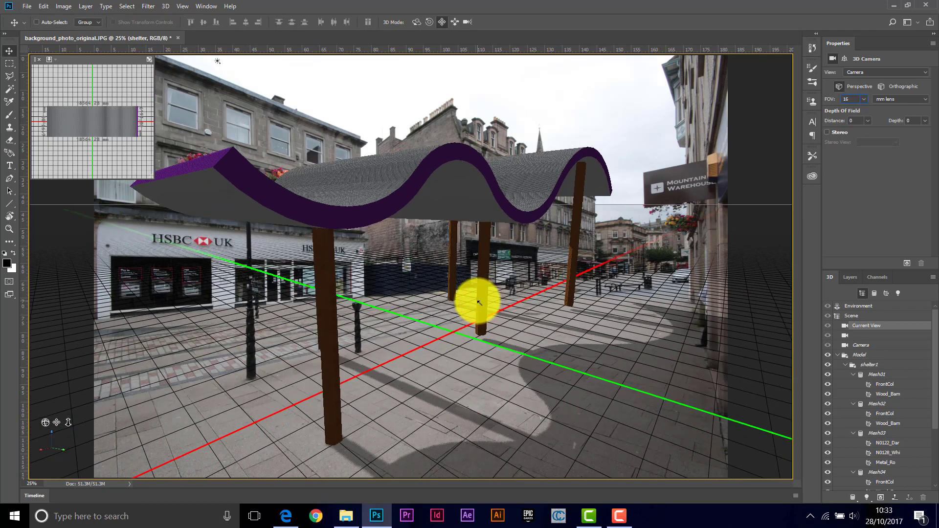
pyautogui.click(455, 22)
pyautogui.moveTo(442, 318); pyautogui.dragTo(440, 236)
# - Orbit around the shelter and slide the camera again to shift the shelter and ground
pyautogui.click(416, 22)
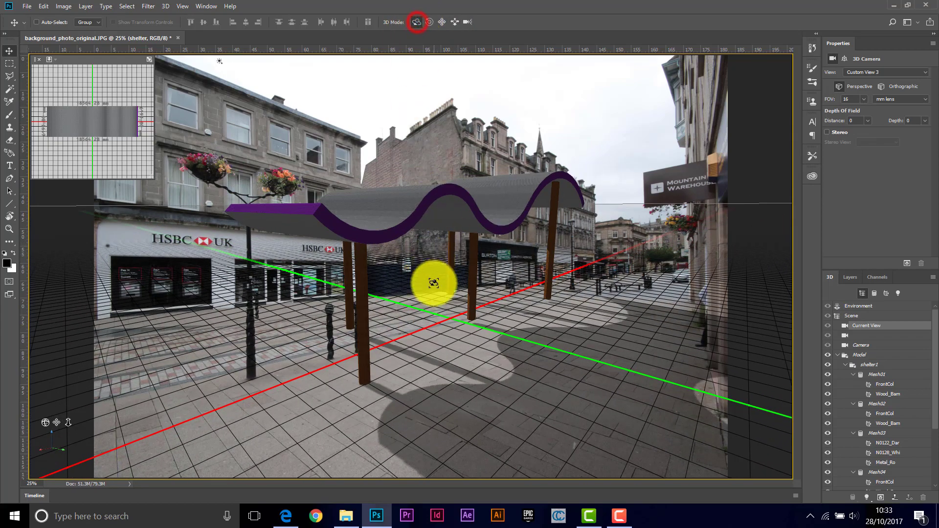
pyautogui.moveTo(465, 317); pyautogui.dragTo(477, 314)
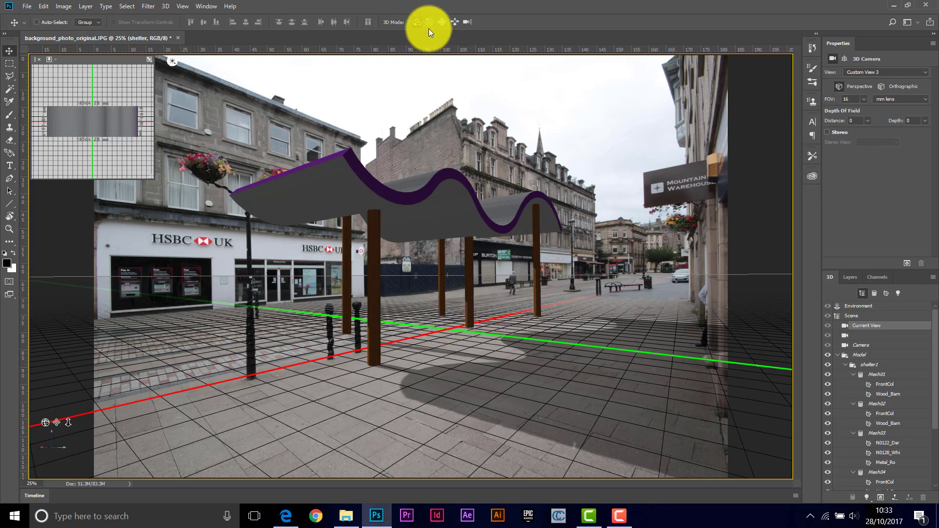
pyautogui.click(454, 21)
pyautogui.moveTo(435, 327); pyautogui.dragTo(435, 328)
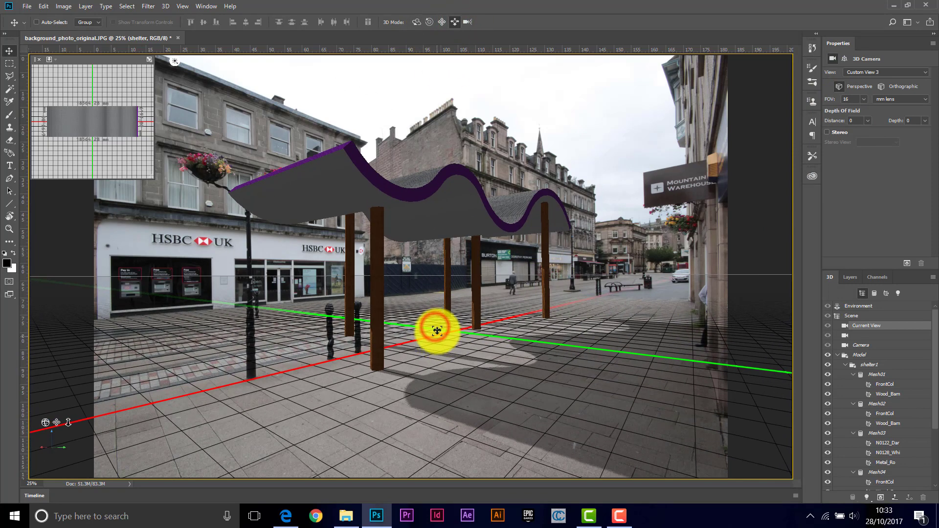
pyautogui.moveTo(437, 327); pyautogui.dragTo(440, 195)
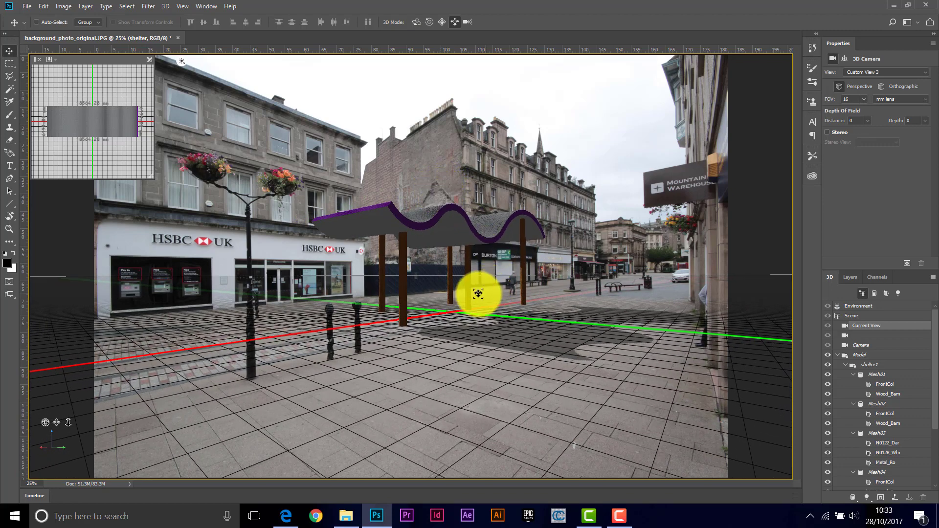
# - Pan the shelter right and slightly down, then orbit slightly to fine-tune the perspective
pyautogui.click(442, 23)
pyautogui.moveTo(436, 304); pyautogui.dragTo(449, 304)
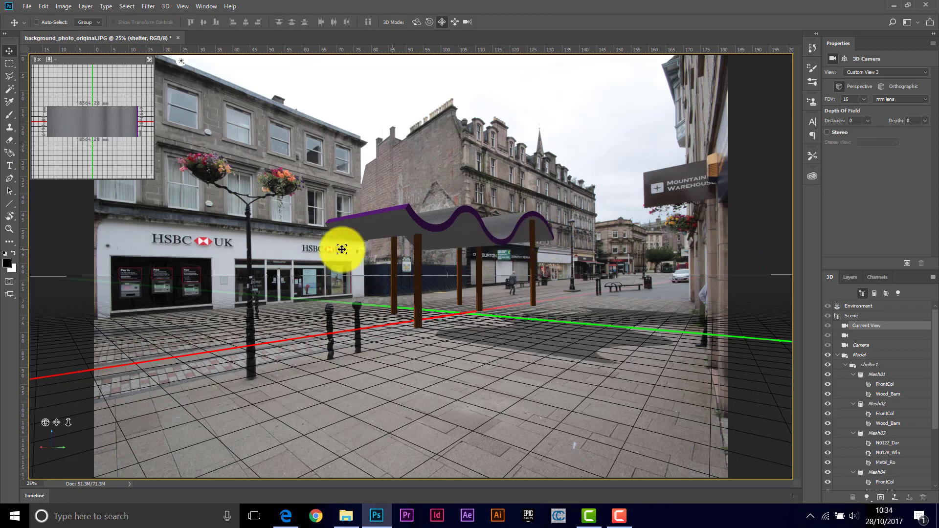
pyautogui.moveTo(450, 287); pyautogui.dragTo(453, 290)
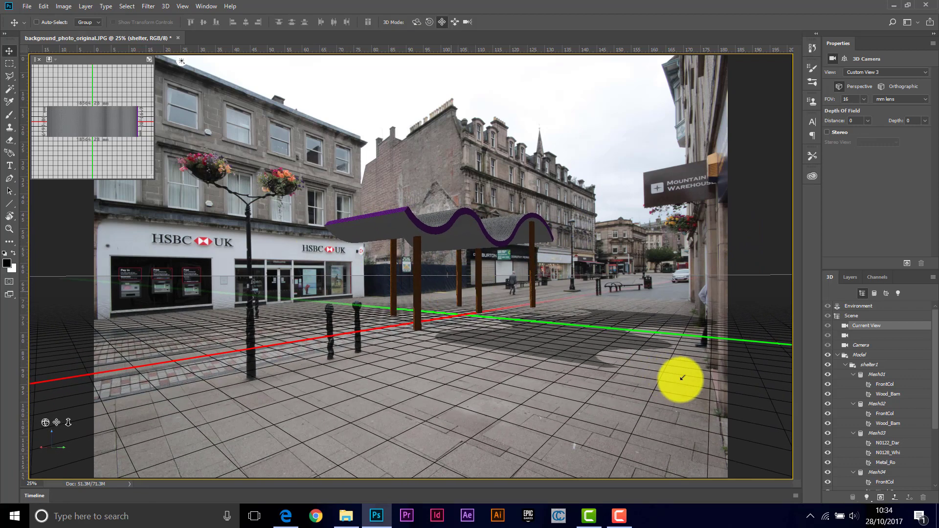
pyautogui.click(416, 22)
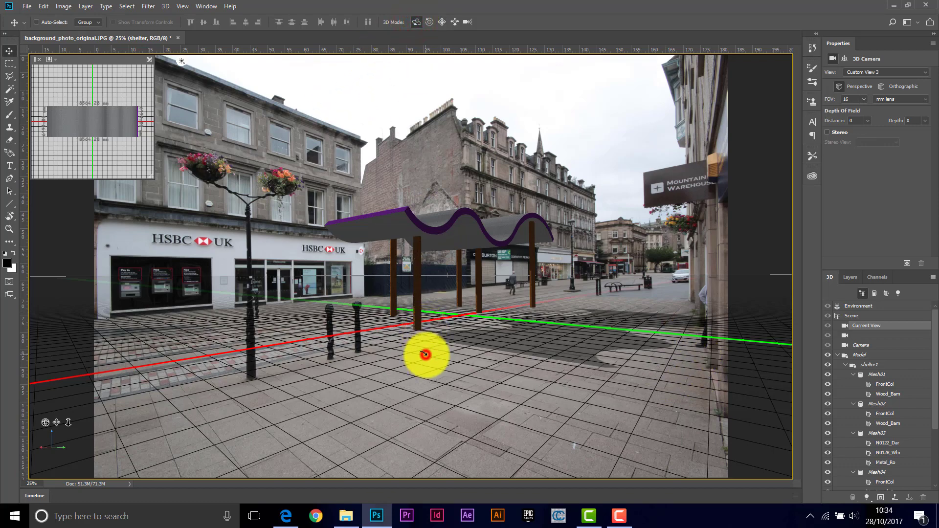
pyautogui.moveTo(424, 354); pyautogui.dragTo(426, 355)
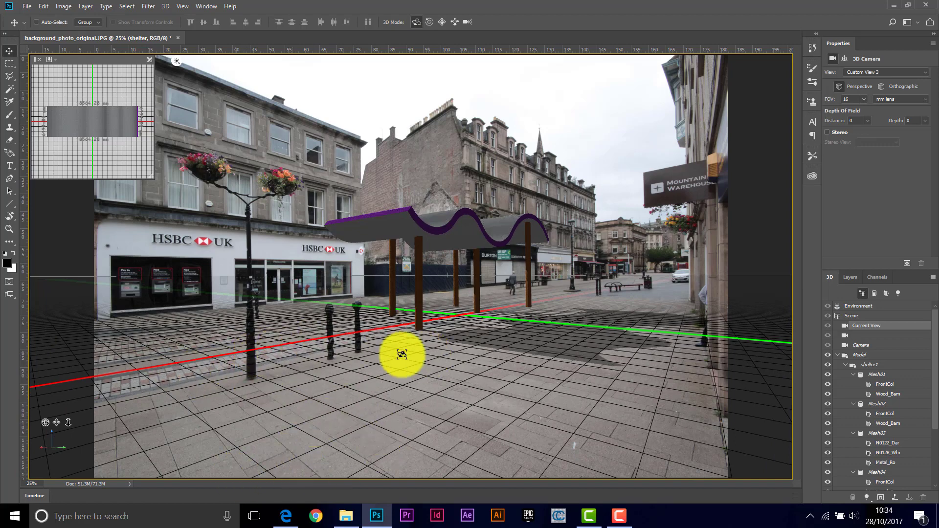
pyautogui.moveTo(448, 346); pyautogui.dragTo(447, 346)
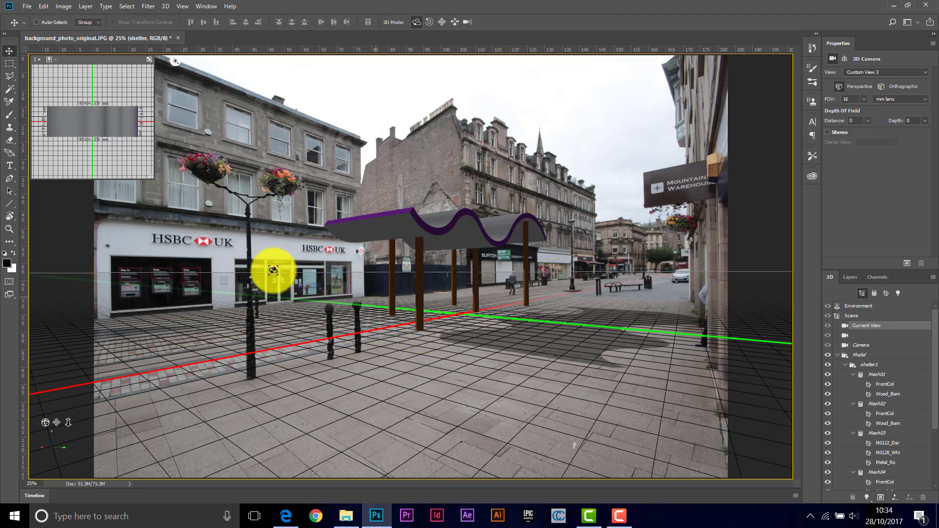
# - Select the shelter Model and drag its axis arrow to place it at Z 3813.39 mm
pyautogui.click(57, 422)
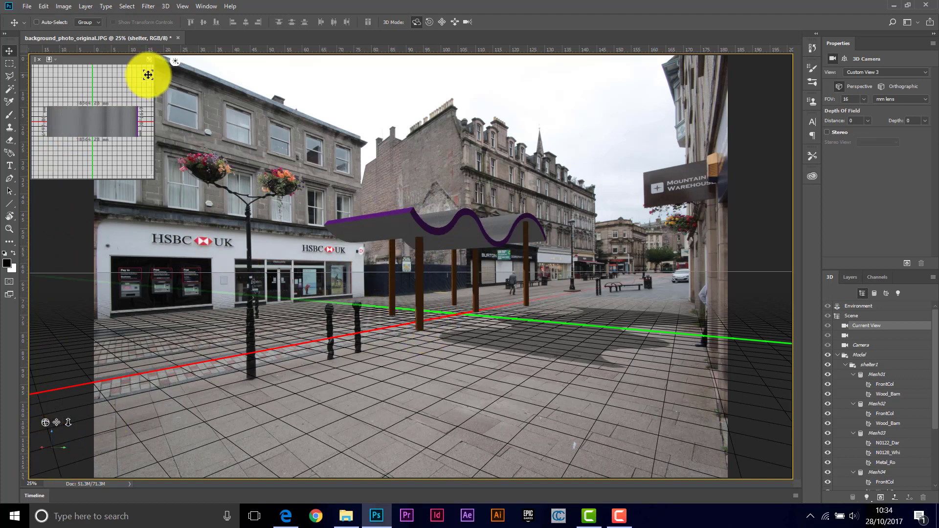
pyautogui.click(860, 357)
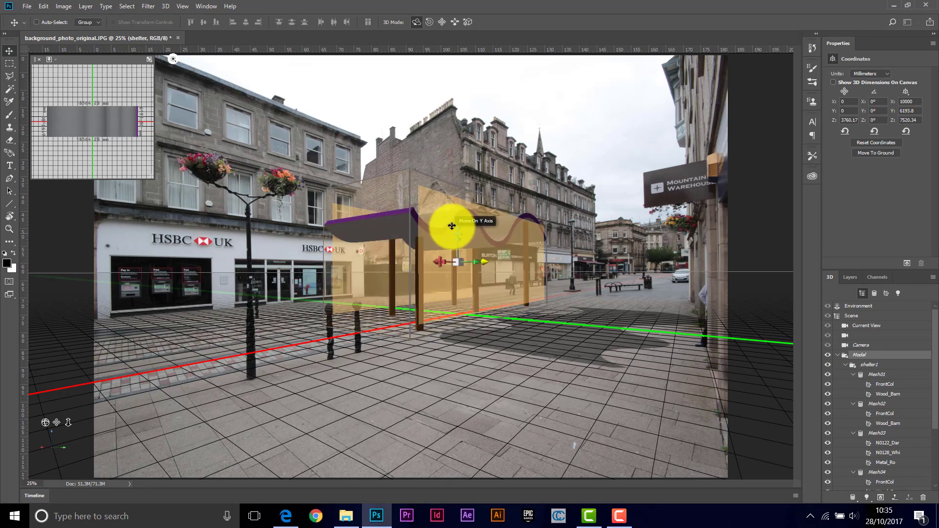
pyautogui.moveTo(458, 225)
pyautogui.mouseDown()
pyautogui.moveTo(458, 215)
pyautogui.moveTo(455, 224)
pyautogui.moveTo(482, 243)
pyautogui.mouseUp()
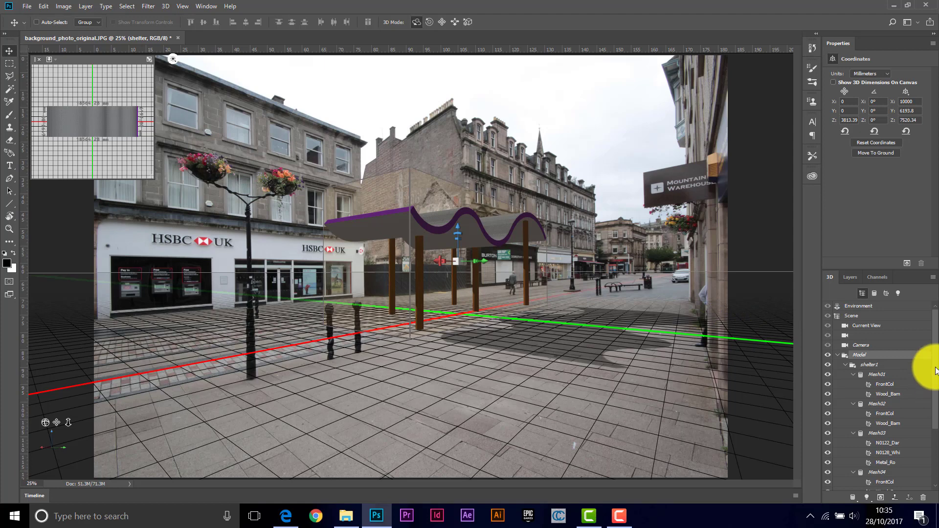
# - Select Infinite Light 1 and rotate it to reshape the shelter's shadow
pyautogui.moveTo(934, 370); pyautogui.dragTo(922, 419)
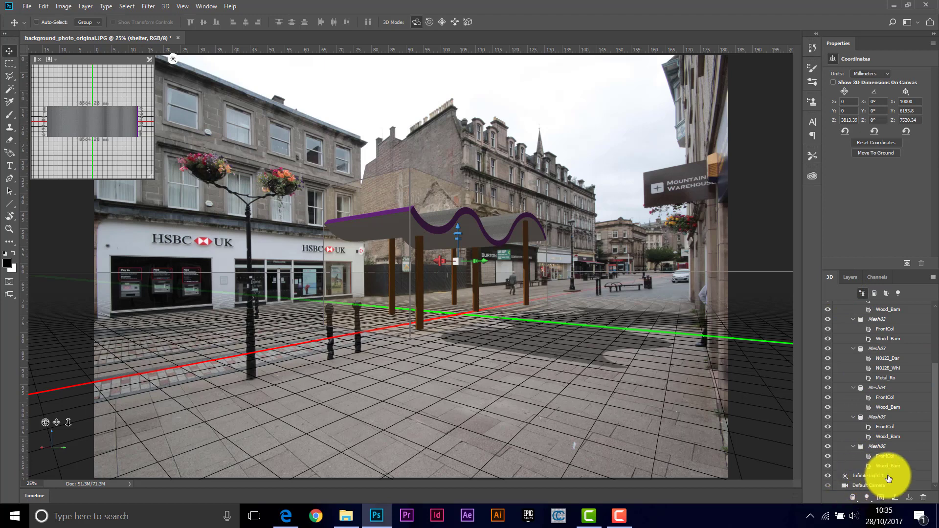
pyautogui.click(860, 477)
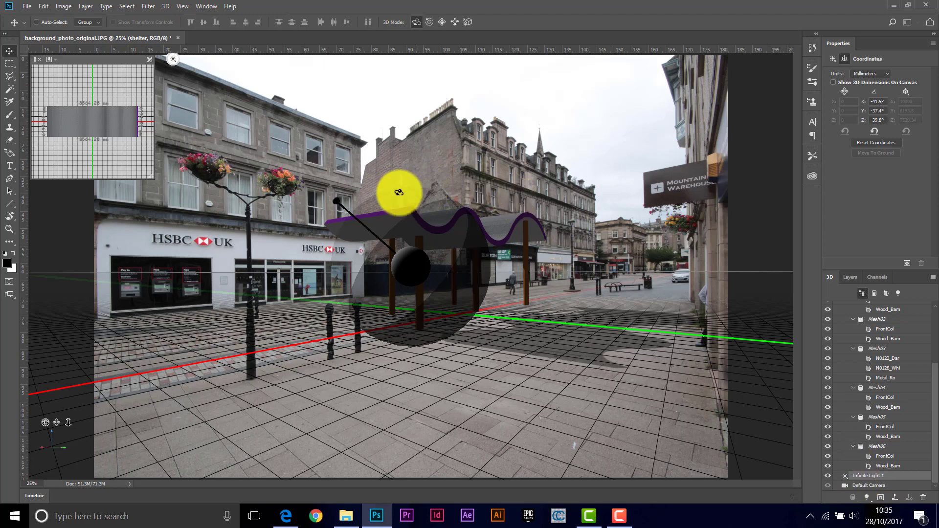
pyautogui.moveTo(338, 200); pyautogui.dragTo(798, 216)
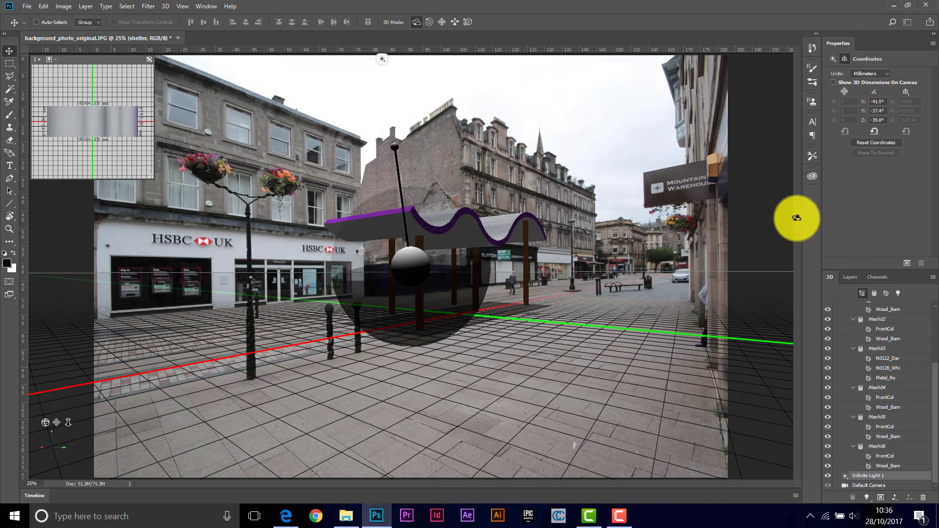
# - Swing the light nearly vertical, to roughly X -4.7°, Y -1.3°, Z -140.3°
pyautogui.click(383, 59)
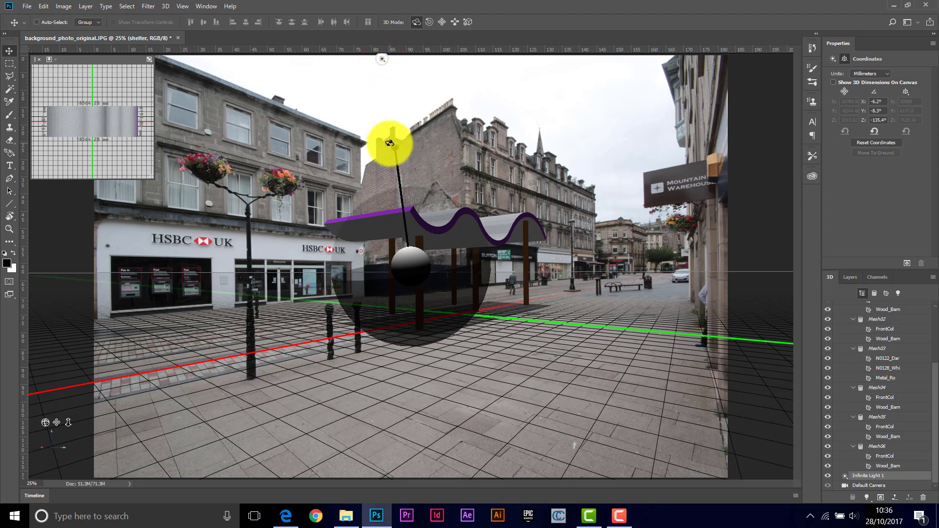
pyautogui.moveTo(390, 143); pyautogui.dragTo(416, 142)
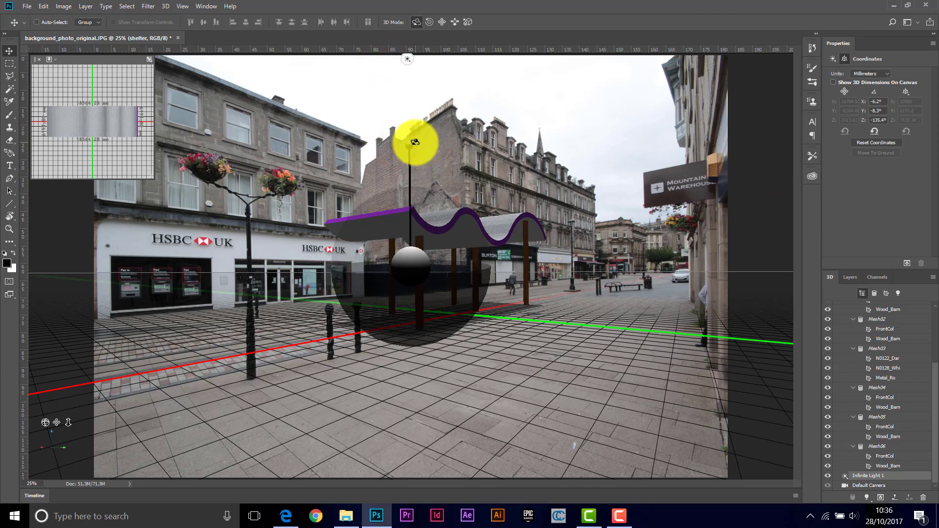
pyautogui.moveTo(414, 142); pyautogui.dragTo(418, 143)
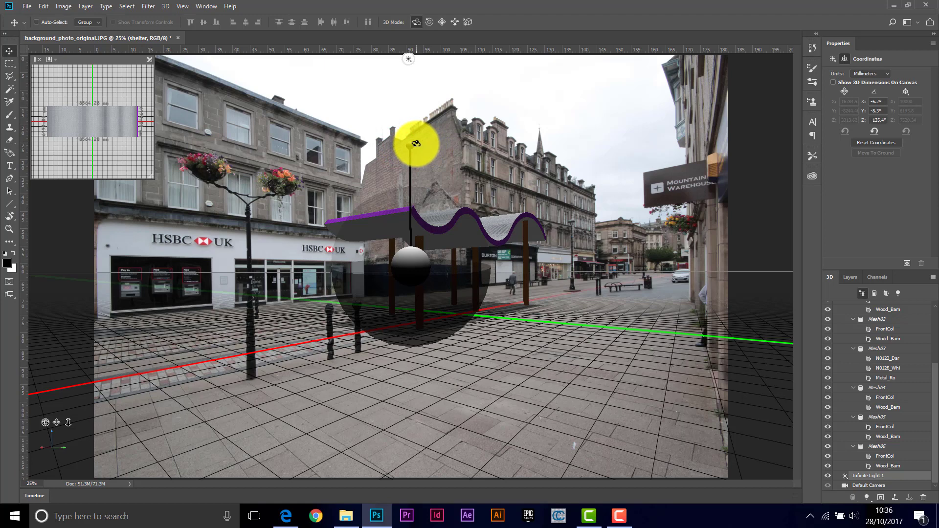
pyautogui.moveTo(488, 172); pyautogui.dragTo(404, 147)
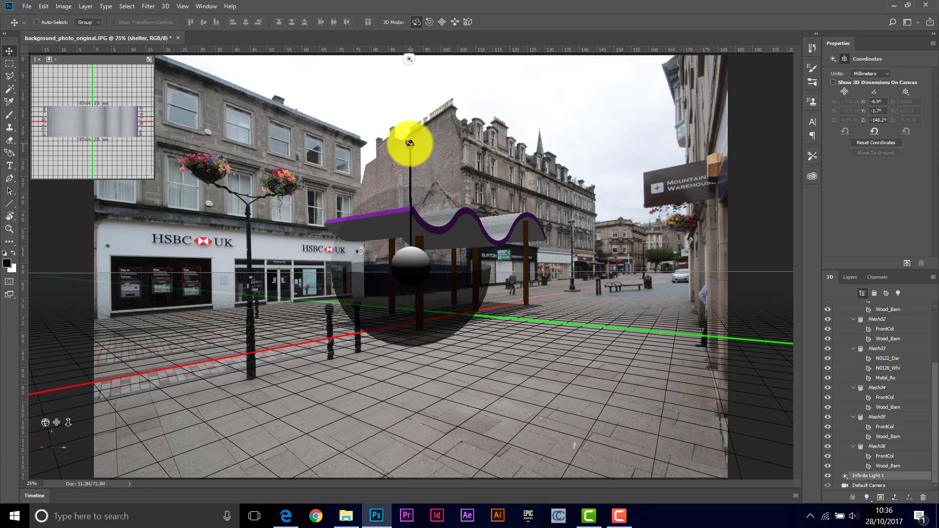
pyautogui.moveTo(409, 142); pyautogui.dragTo(409, 146)
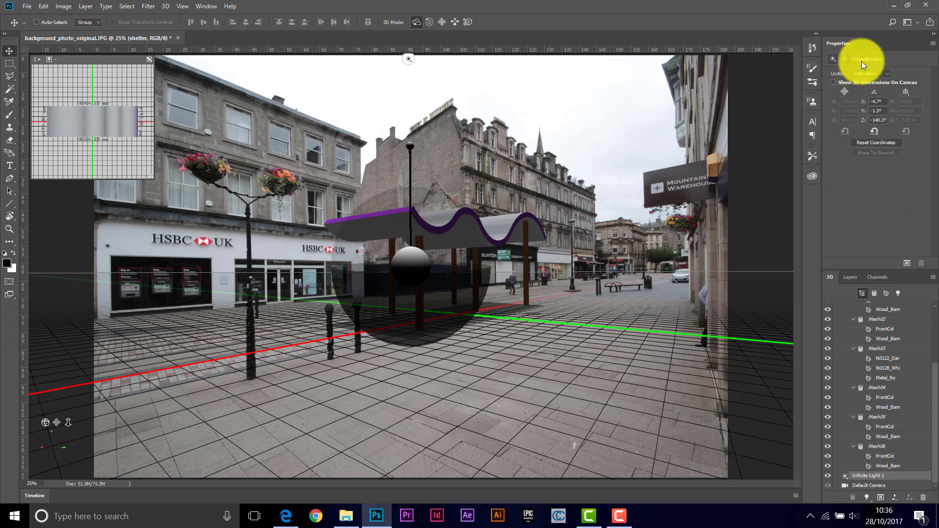
# - Give Infinite Light 1 50% shadow softness, a pale warm yellow colour and 262% intensity
pyautogui.click(831, 58)
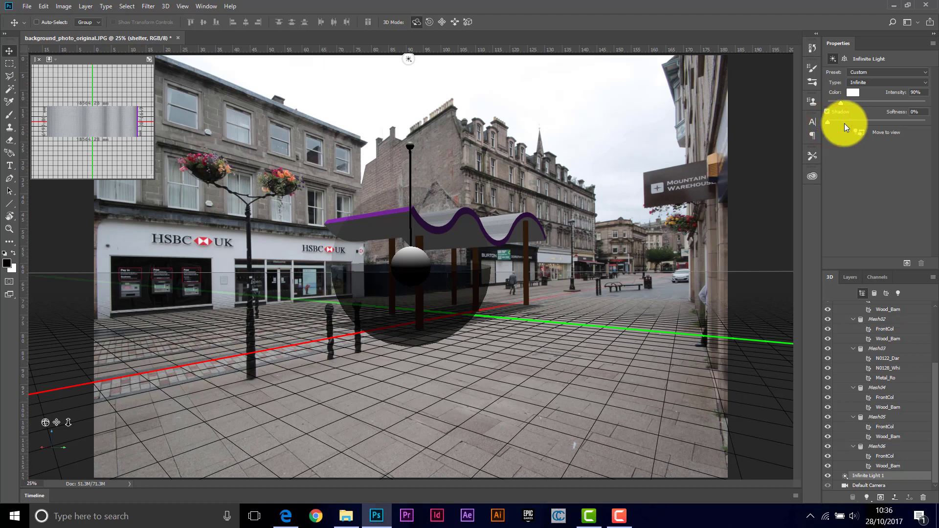
pyautogui.moveTo(826, 120); pyautogui.dragTo(855, 120)
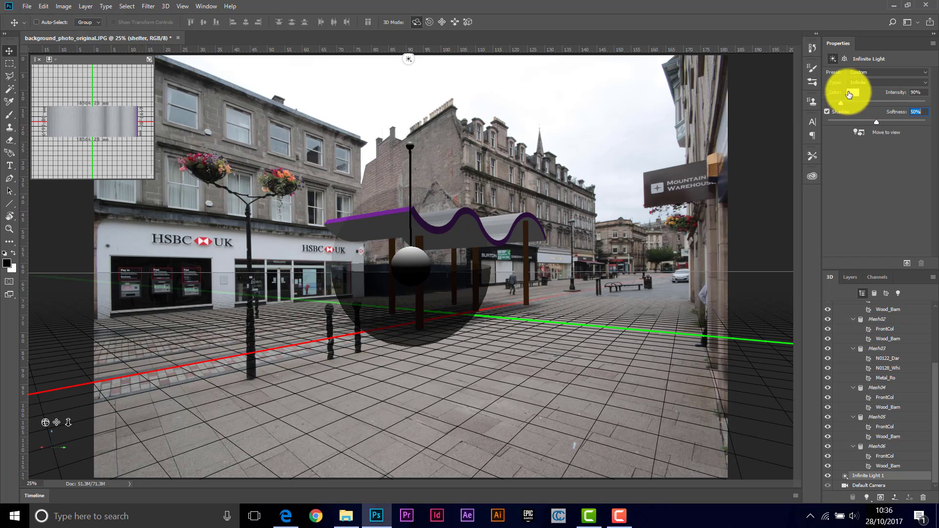
pyautogui.click(851, 94)
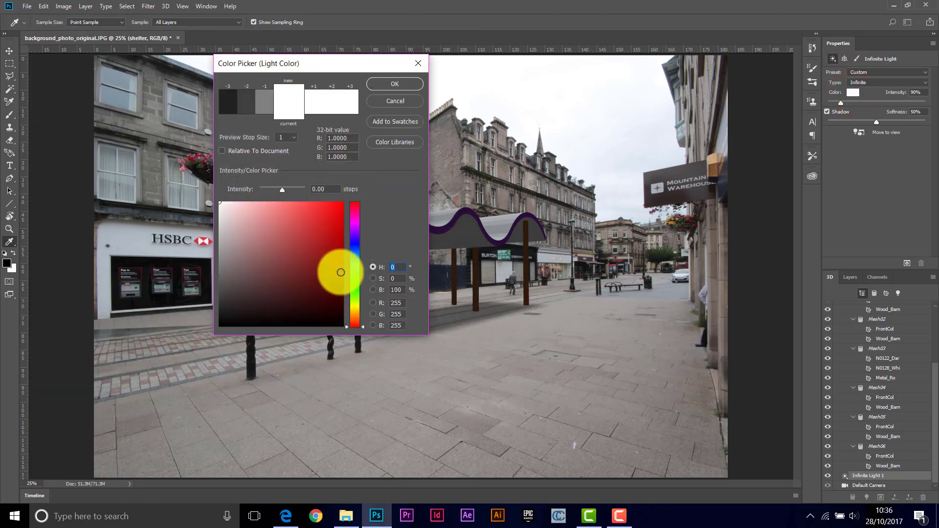
pyautogui.moveTo(360, 324); pyautogui.dragTo(362, 312)
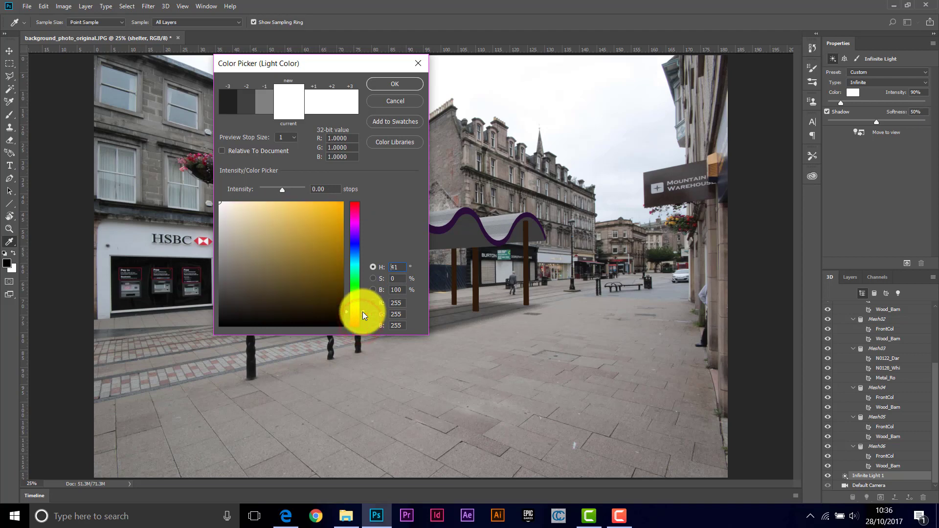
pyautogui.click(243, 202)
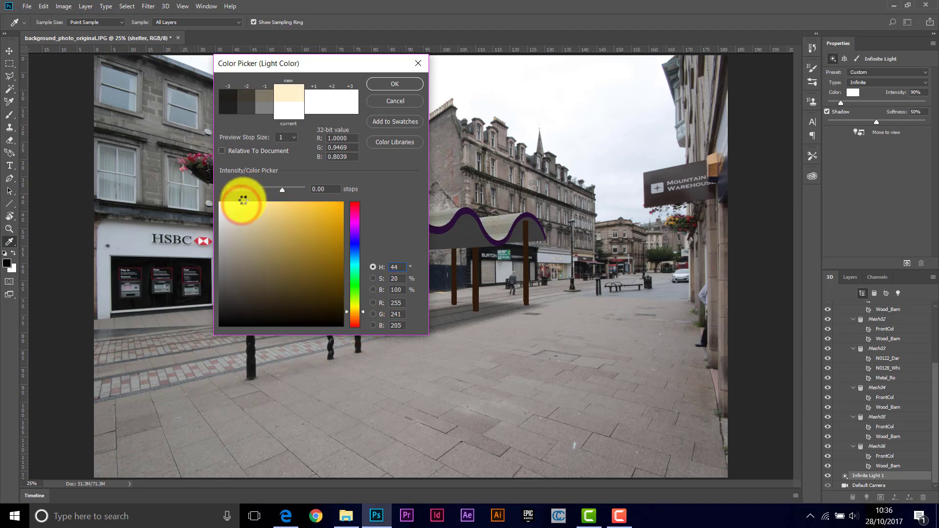
pyautogui.click(393, 85)
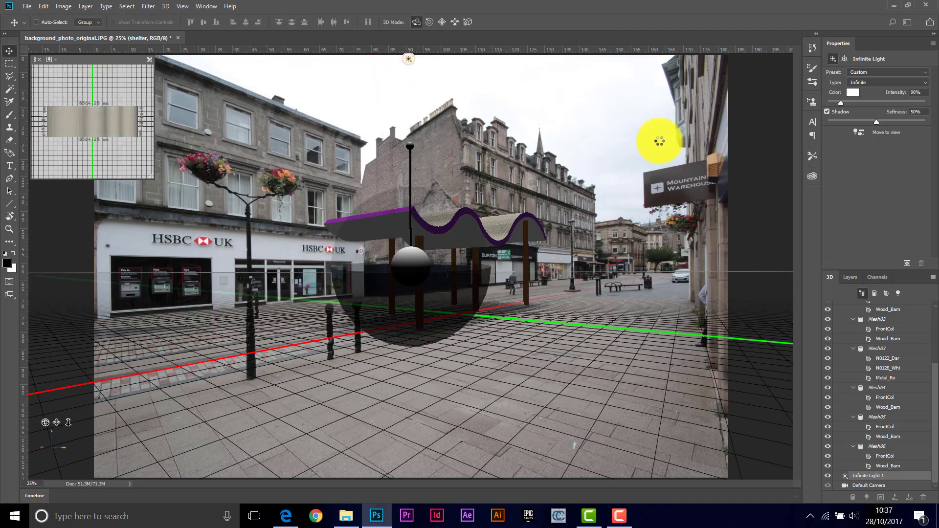
pyautogui.moveTo(843, 102); pyautogui.dragTo(866, 104)
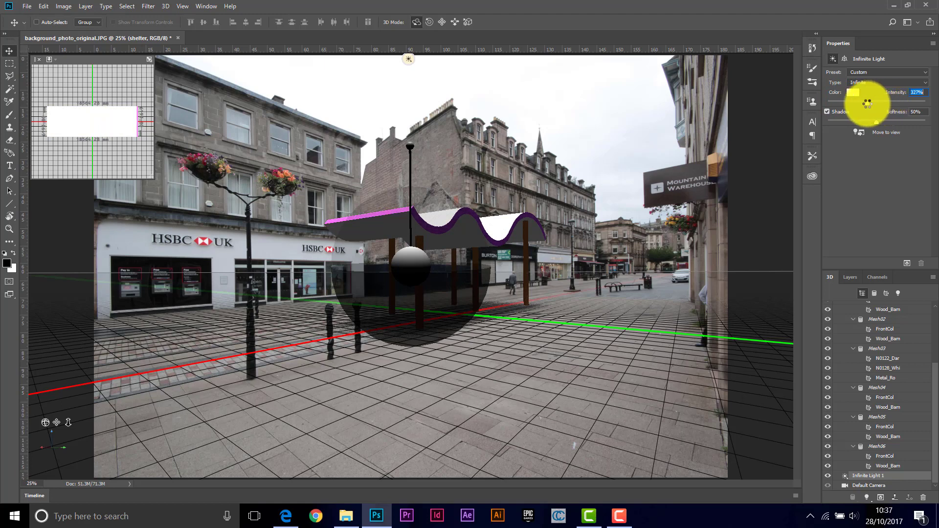
pyautogui.moveTo(867, 103); pyautogui.dragTo(858, 104)
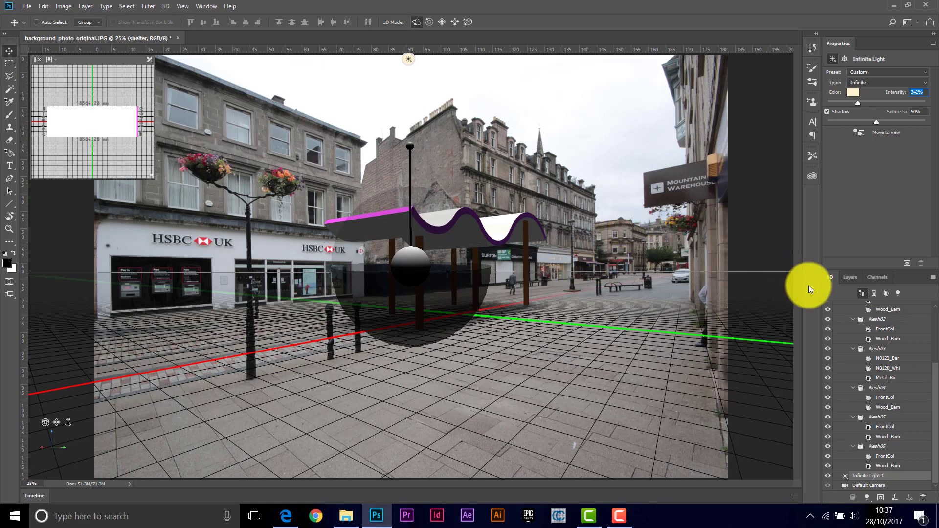
# - Reselect the shelter Model to show its coordinates, still at Z 3813.39 mm
pyautogui.scroll(5, 923, 386)
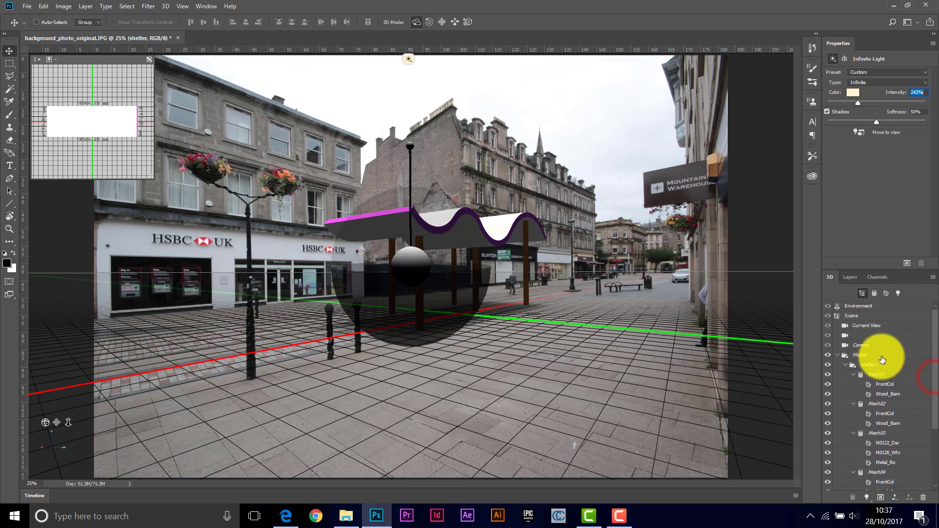
pyautogui.click(860, 356)
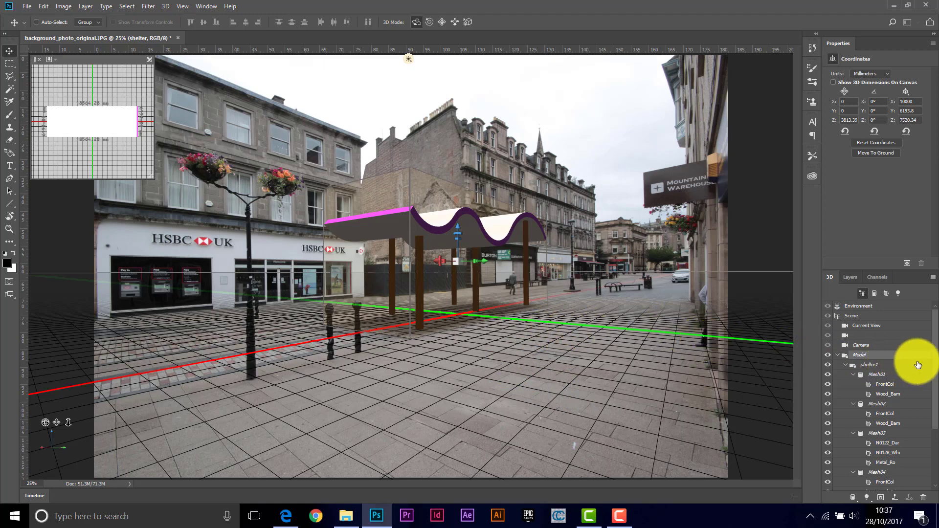
pyautogui.moveTo(932, 368); pyautogui.dragTo(936, 331)
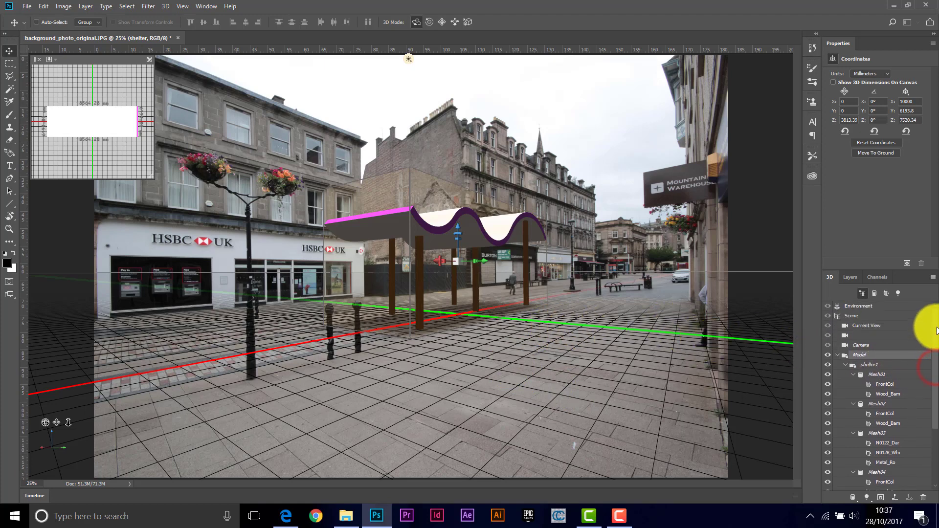
# - Duplicate the shelter layer as a hidden 'shelter copy' and reselect the original shelter layer
pyautogui.click(848, 277)
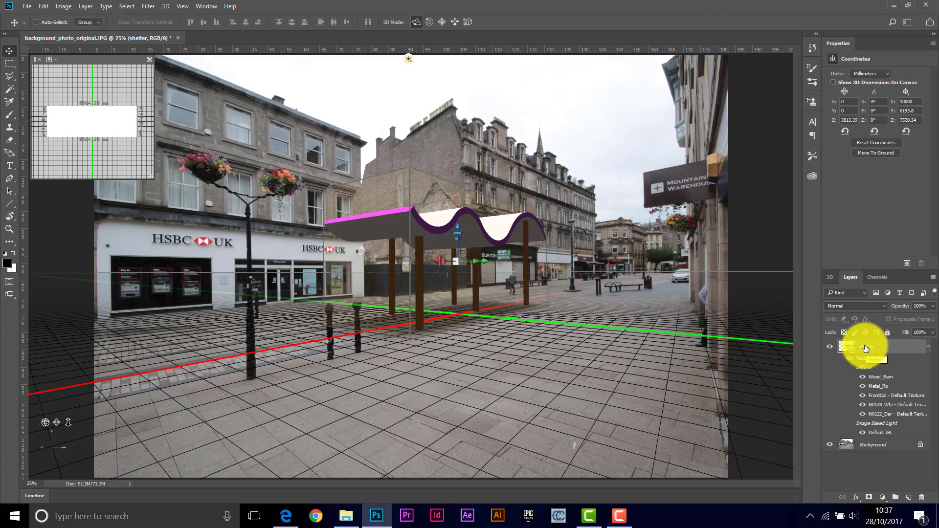
pyautogui.moveTo(865, 347); pyautogui.dragTo(909, 497)
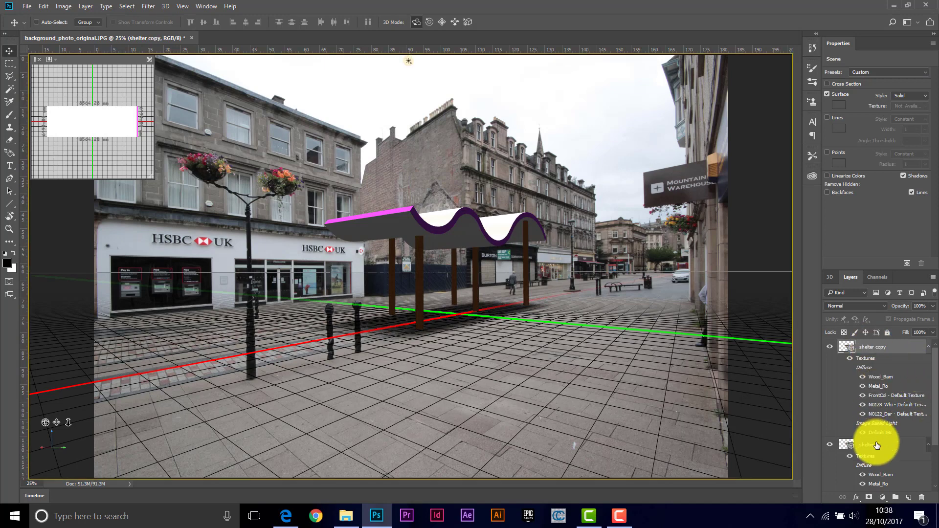
pyautogui.click(829, 347)
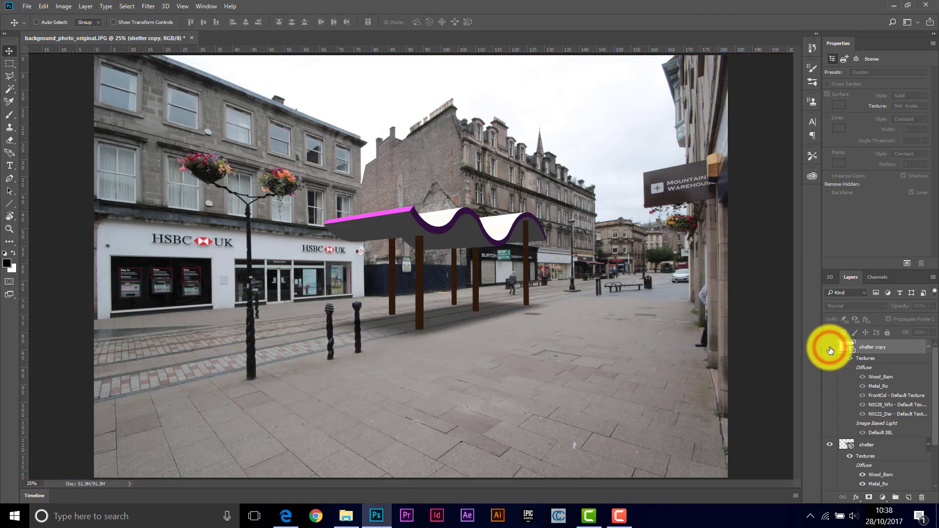
pyautogui.click(868, 448)
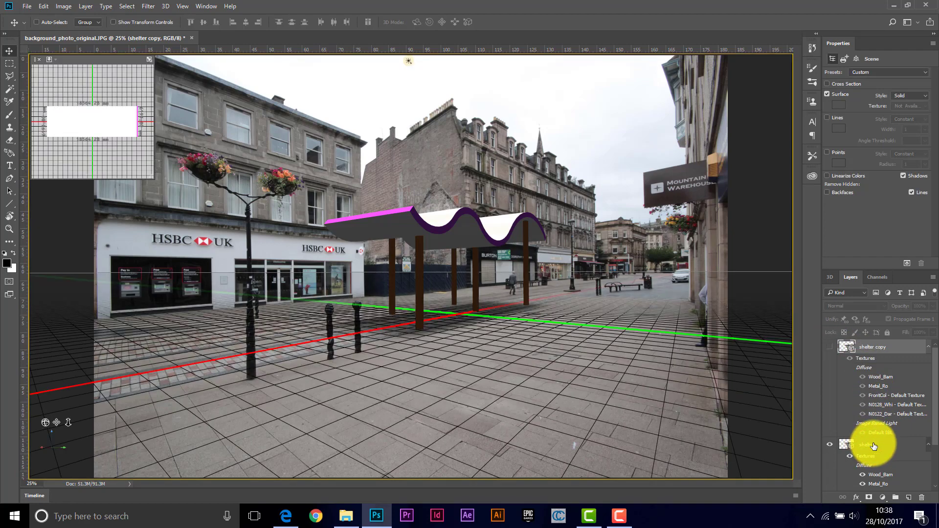
pyautogui.click(873, 446)
pyautogui.scroll(-1, 875, 430)
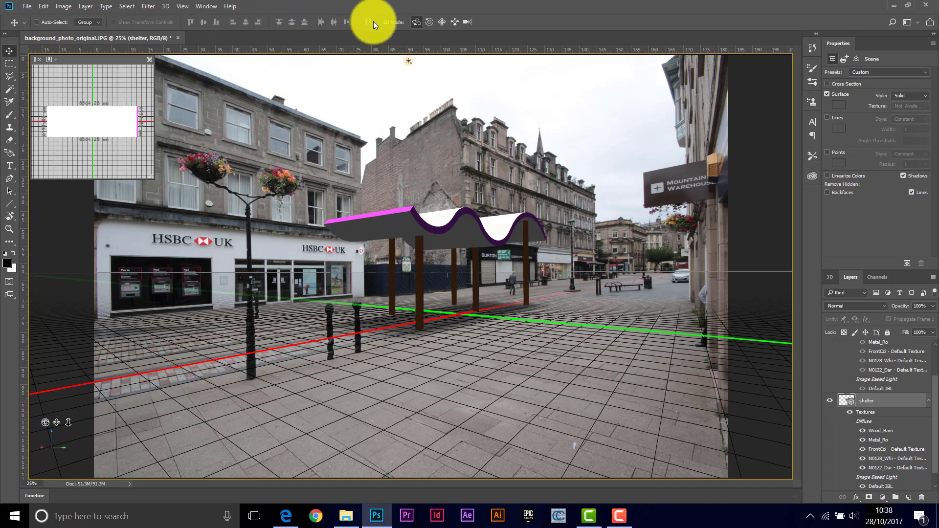
# - Choose Essentials (Default) from the Window > Workspace menu
pyautogui.click(206, 7)
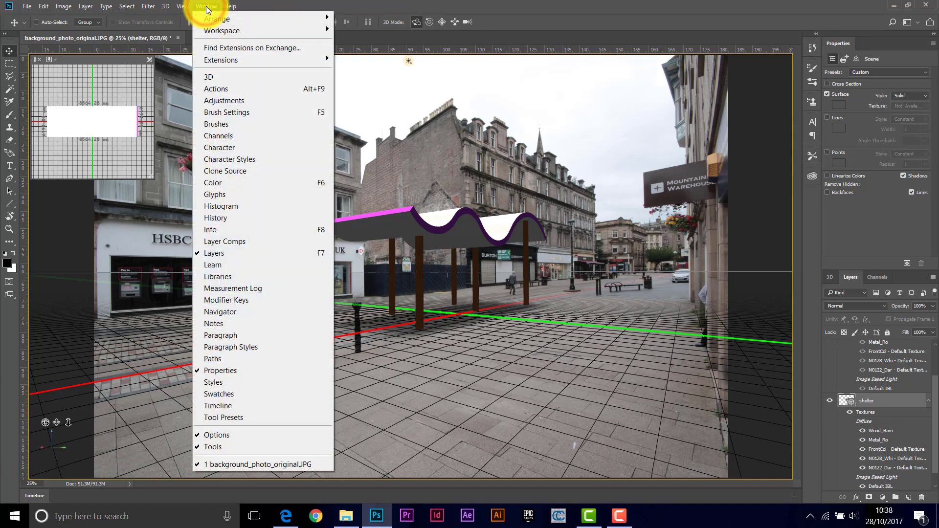
pyautogui.moveTo(215, 32)
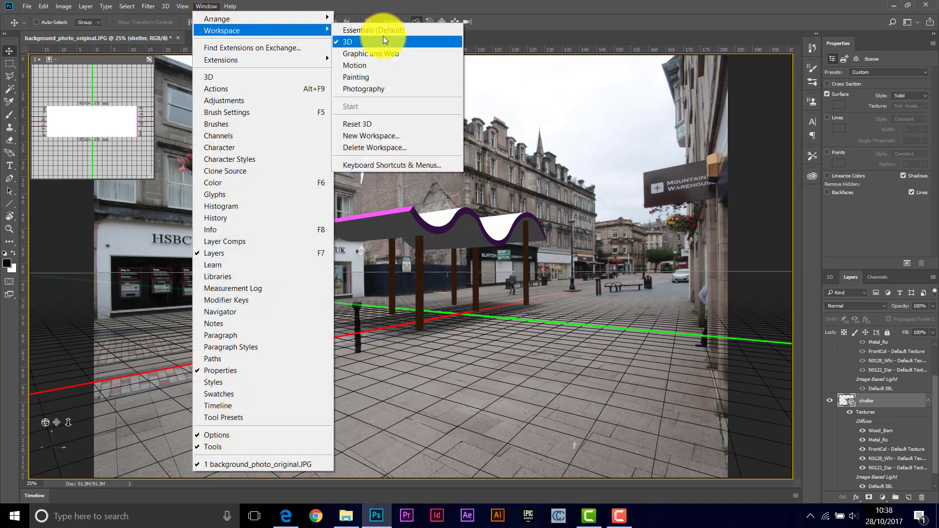
pyautogui.click(358, 30)
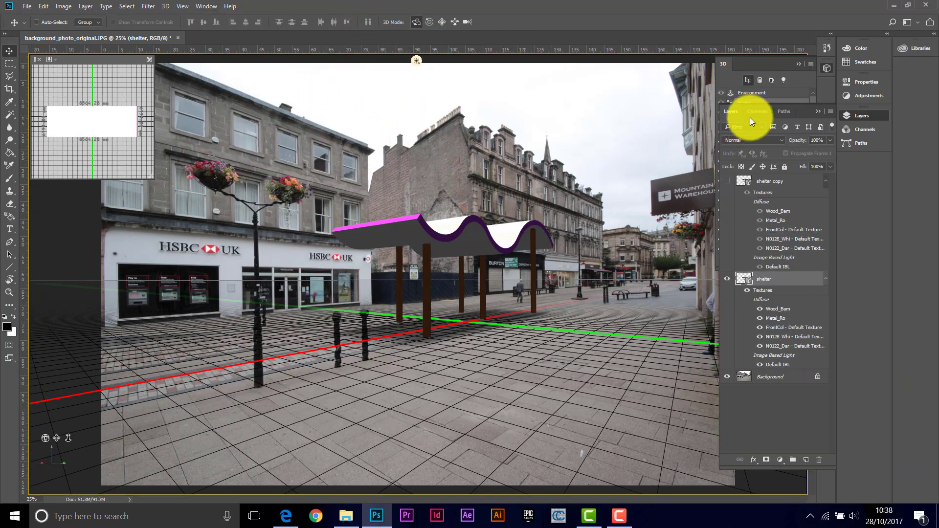
# - Pull the left and right crop edges inward and commit a 1200 × 600 px crop
pyautogui.click(9, 88)
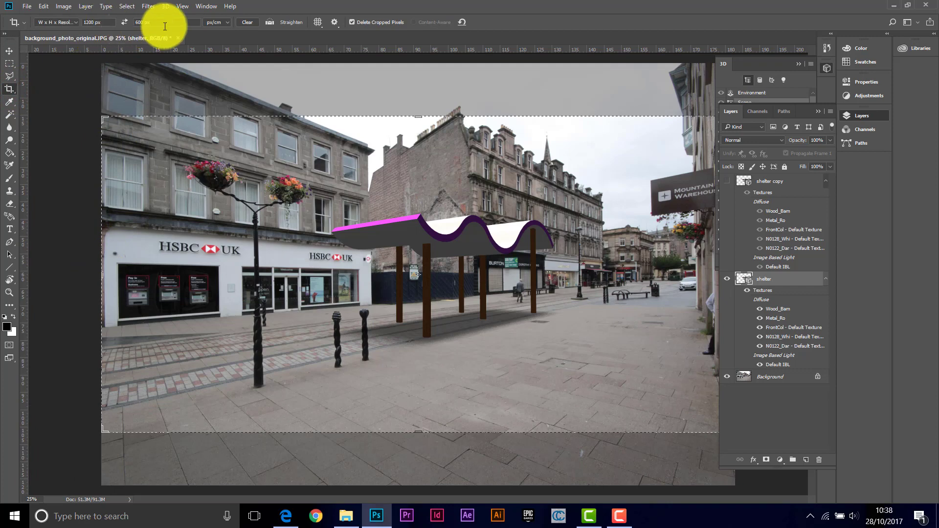
pyautogui.moveTo(100, 274); pyautogui.dragTo(128, 272)
pyautogui.moveTo(708, 272); pyautogui.dragTo(679, 278)
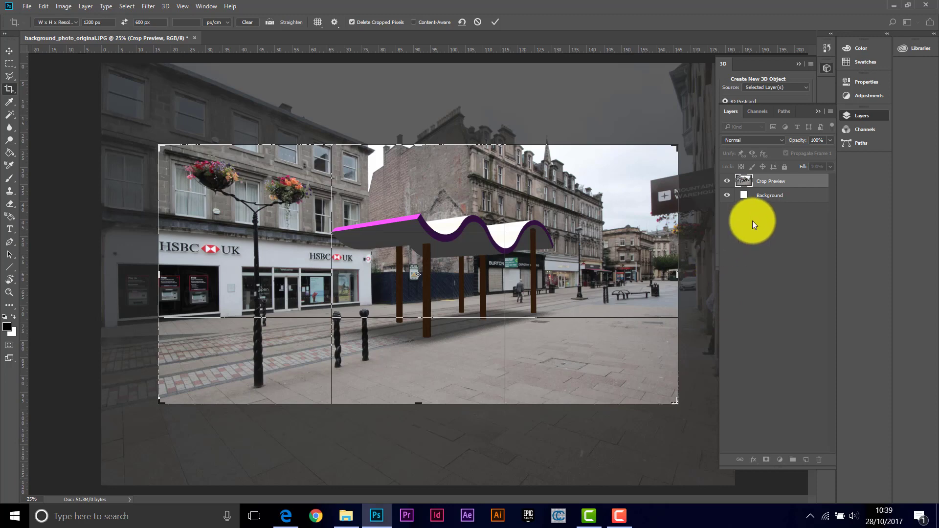
pyautogui.click(820, 109)
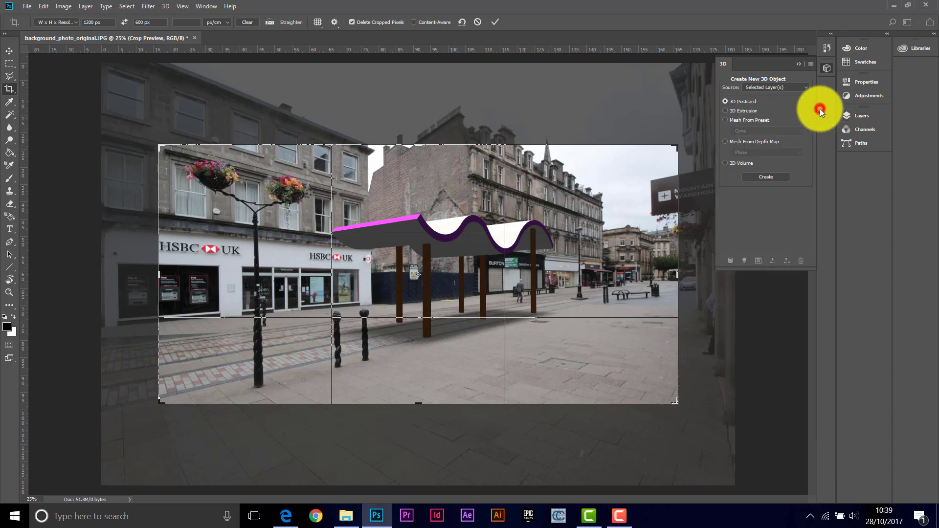
pyautogui.click(798, 64)
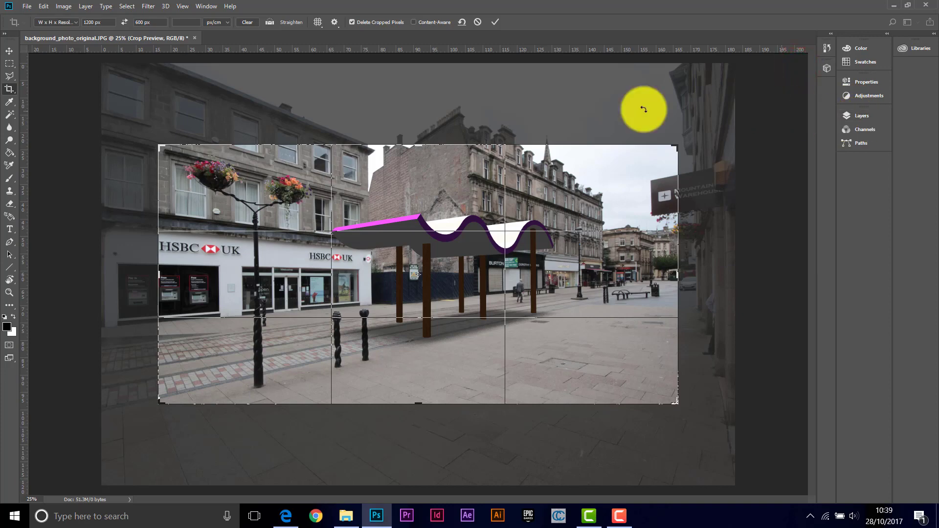
pyautogui.click(494, 21)
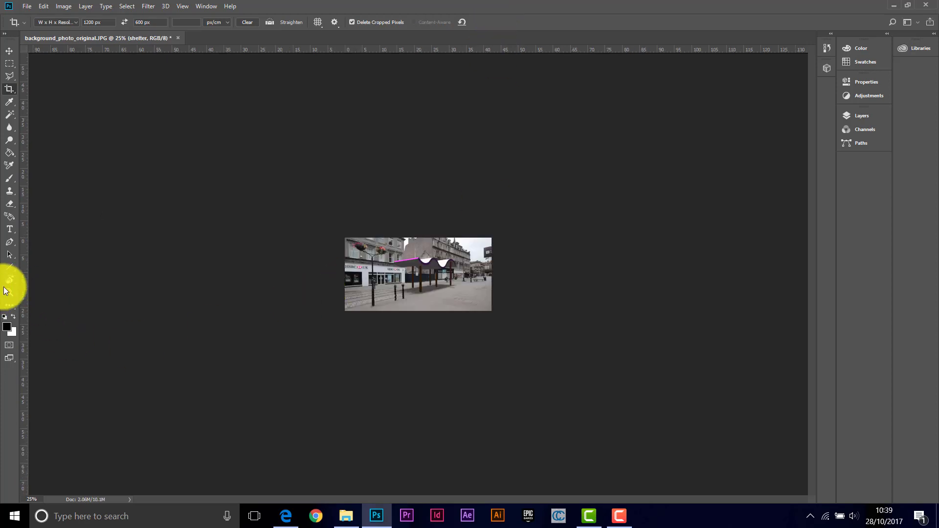
# - Zoom in on the shelter and back out to show the whole image
pyautogui.click(9, 292)
pyautogui.click(421, 288)
pyautogui.click(421, 290)
pyautogui.click(421, 289)
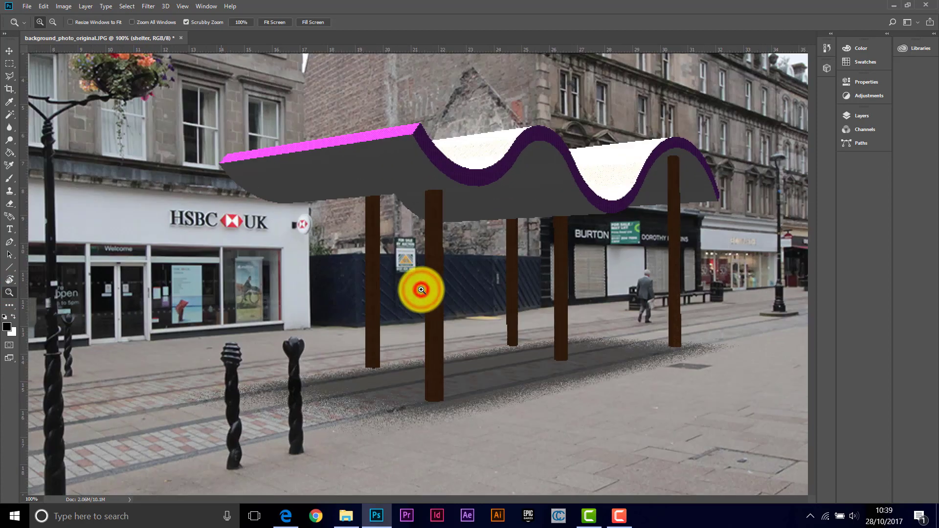
pyautogui.keyDown('alt'); pyautogui.click(421, 289); pyautogui.keyUp('alt')
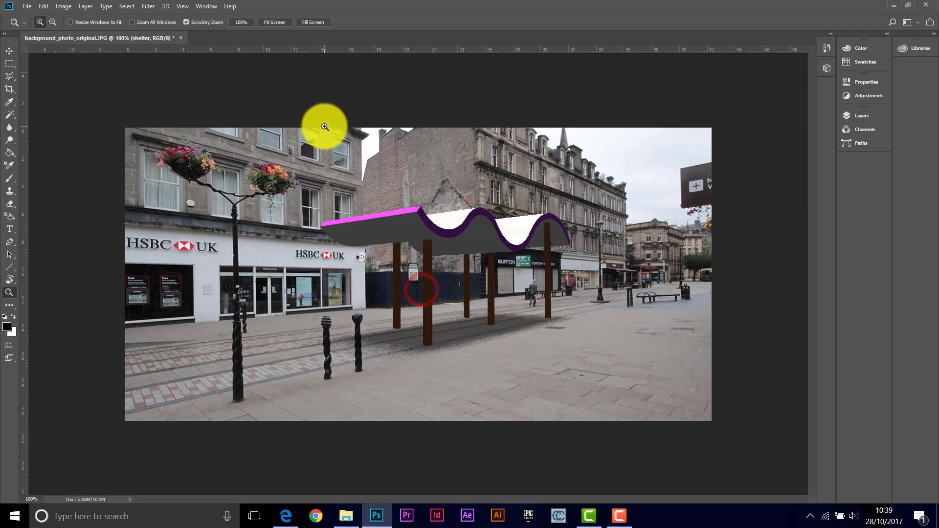
# - Choose the 3D layout from the Window > Workspace menu
pyautogui.click(206, 6)
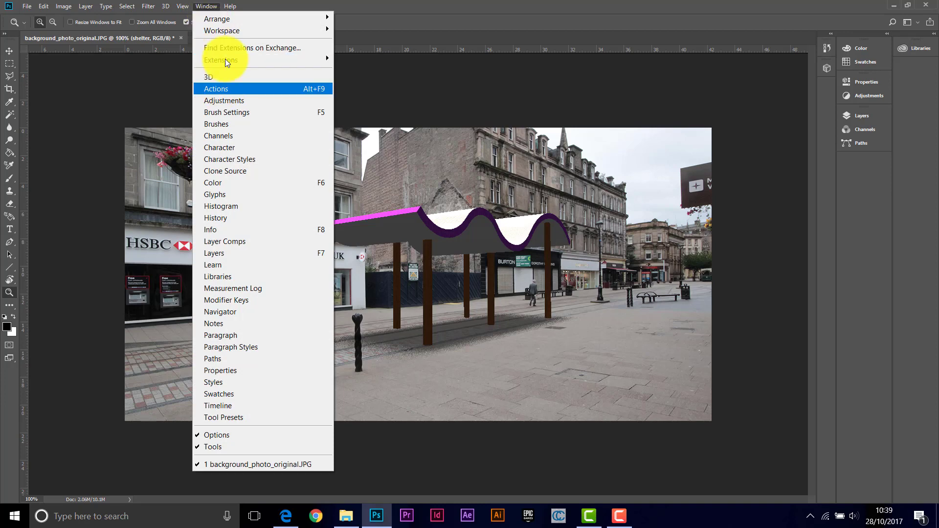
pyautogui.moveTo(237, 29)
pyautogui.click(353, 42)
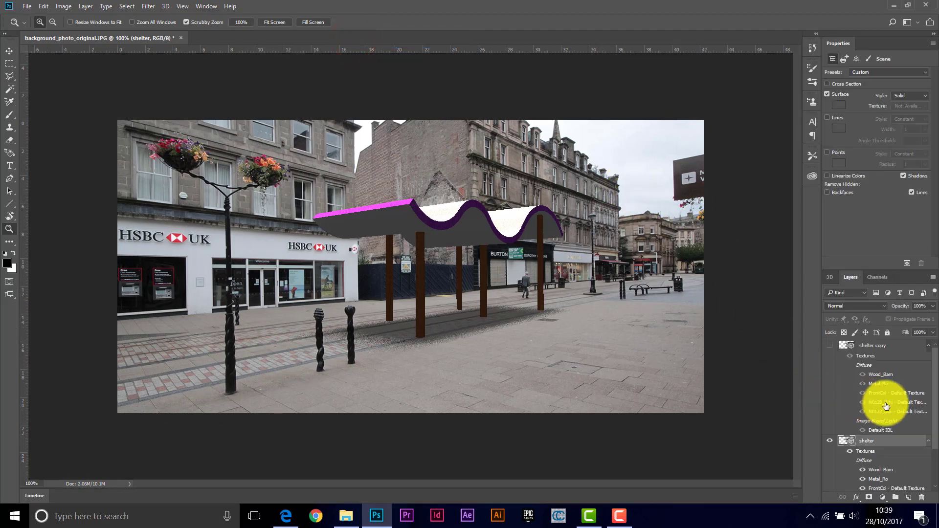
# - Render the shelter 3D layer so its soft shadow falls across the paving
pyautogui.click(928, 346)
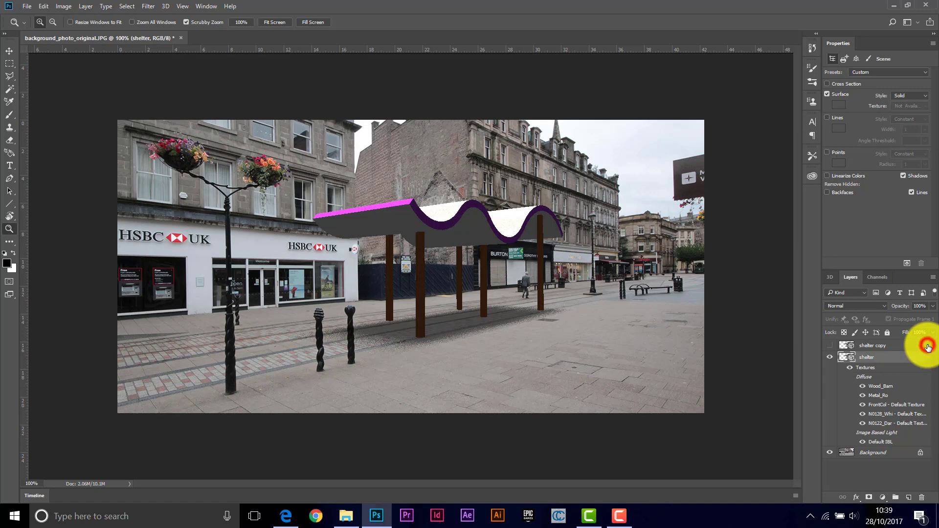
pyautogui.rightClick(882, 362)
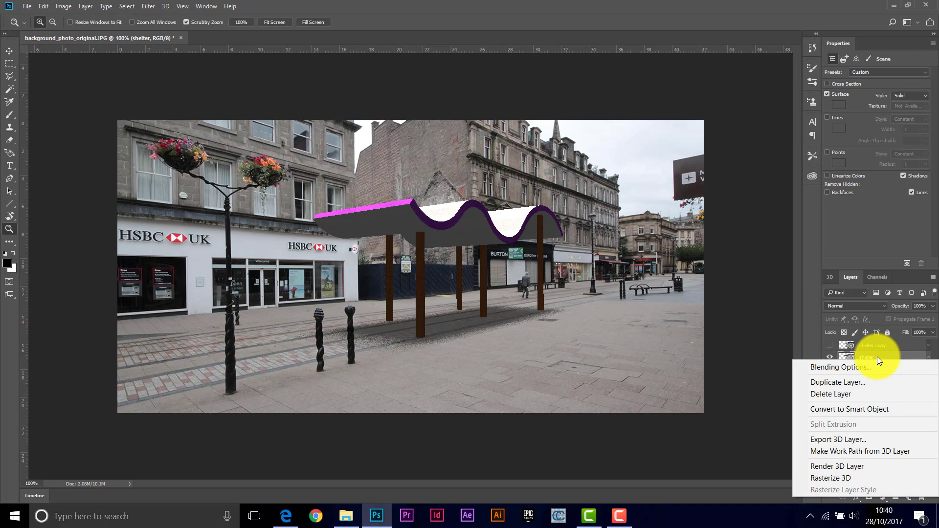
pyautogui.click(843, 466)
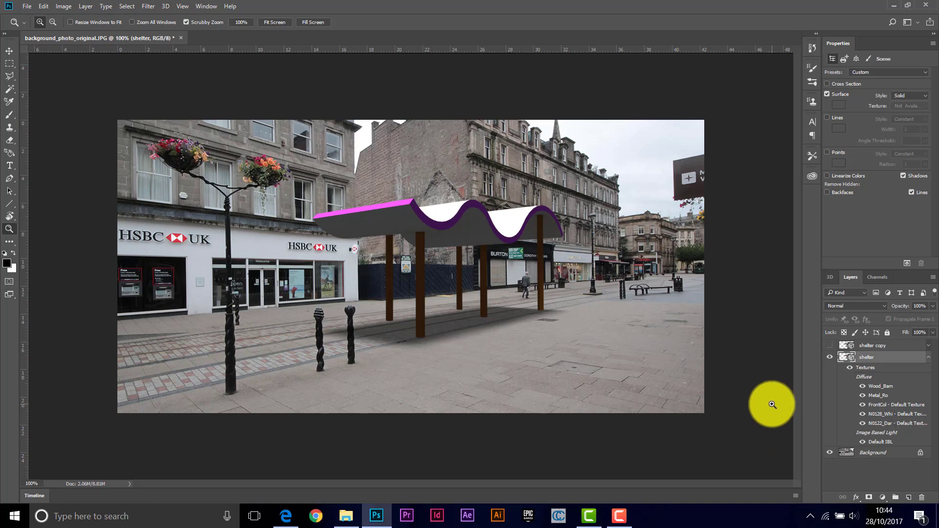
# - Rasterize the rendered shelter 3D layer into a 42.33 × 15.56 cm pixel layer
pyautogui.rightClick(868, 359)
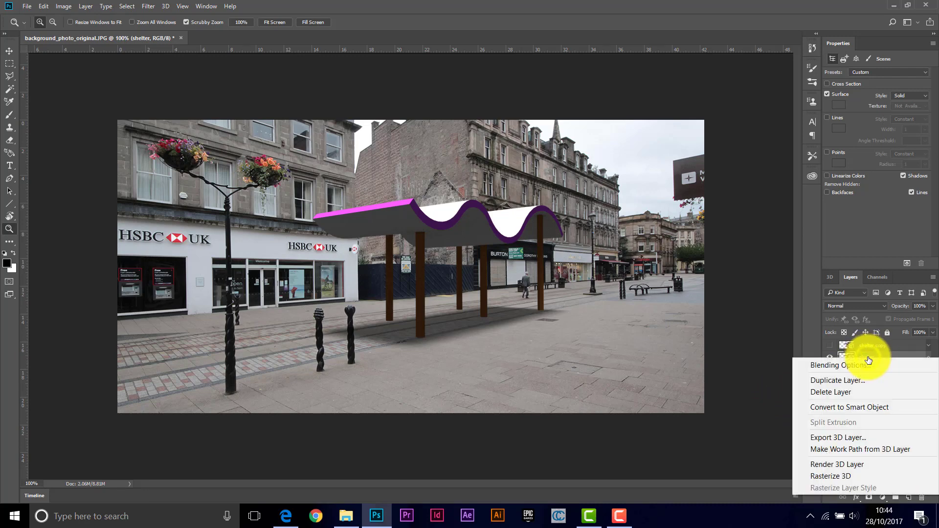
pyautogui.click(835, 476)
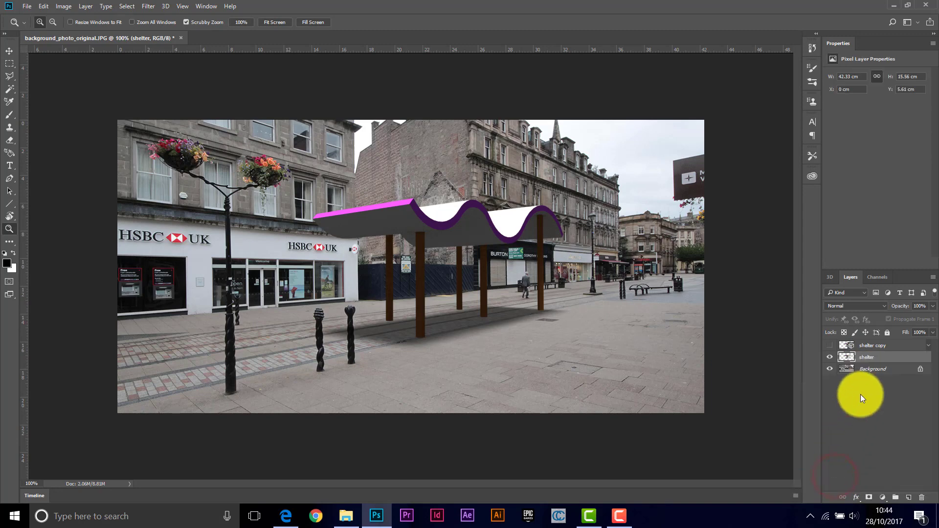
# - Rename the rasterized shelter layer to 'shelterrender' by appending 'render'
pyautogui.rightClick(873, 359)
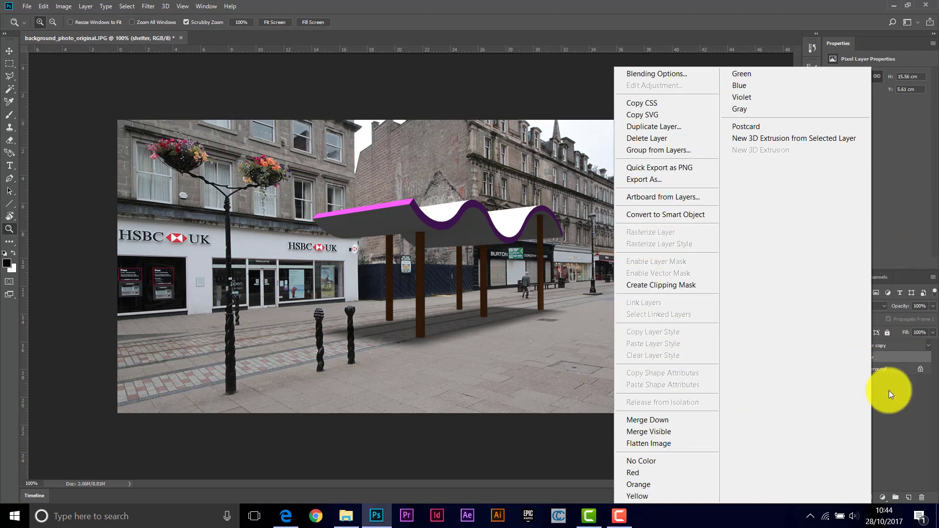
pyautogui.click(894, 411)
pyautogui.click(876, 357)
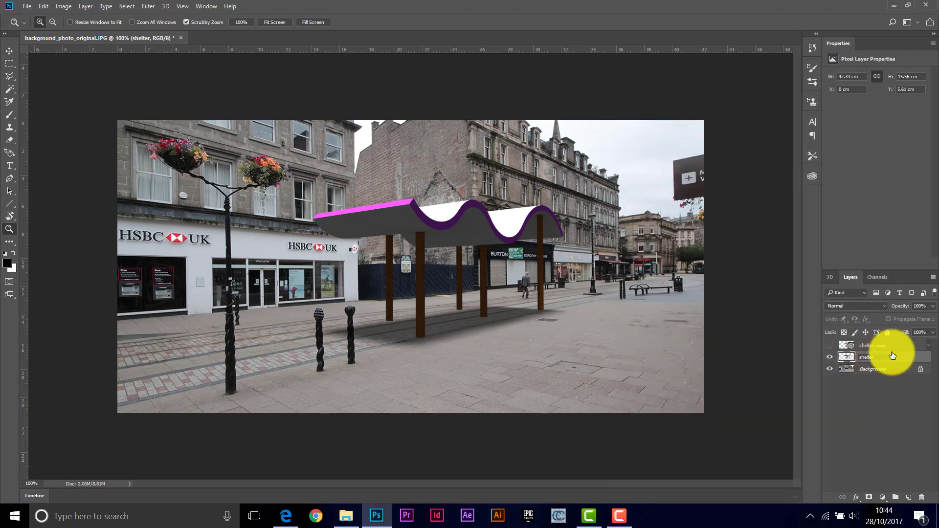
pyautogui.write('render')
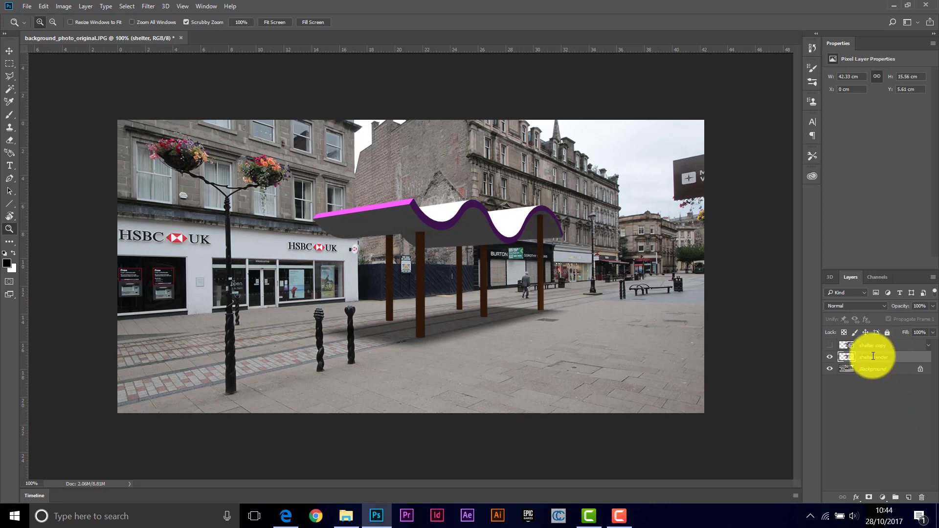
pyautogui.click(871, 356)
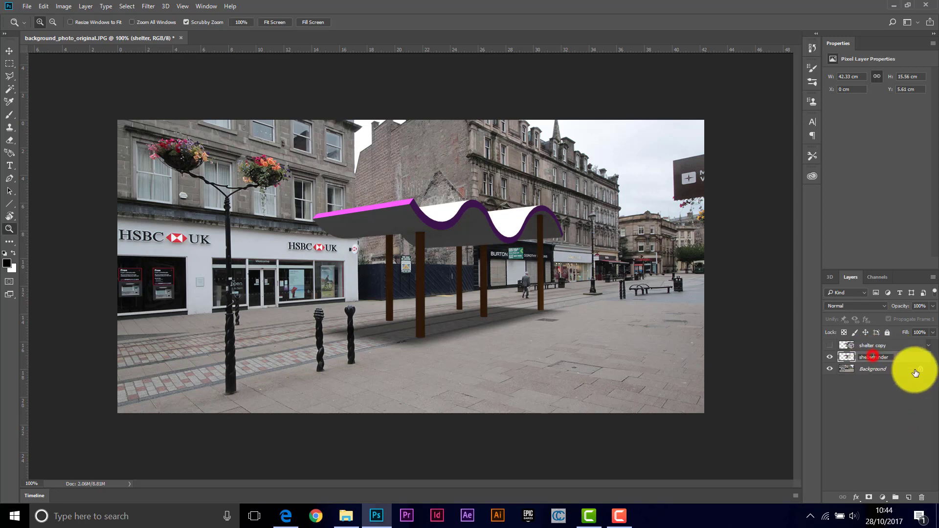
pyautogui.click(875, 356)
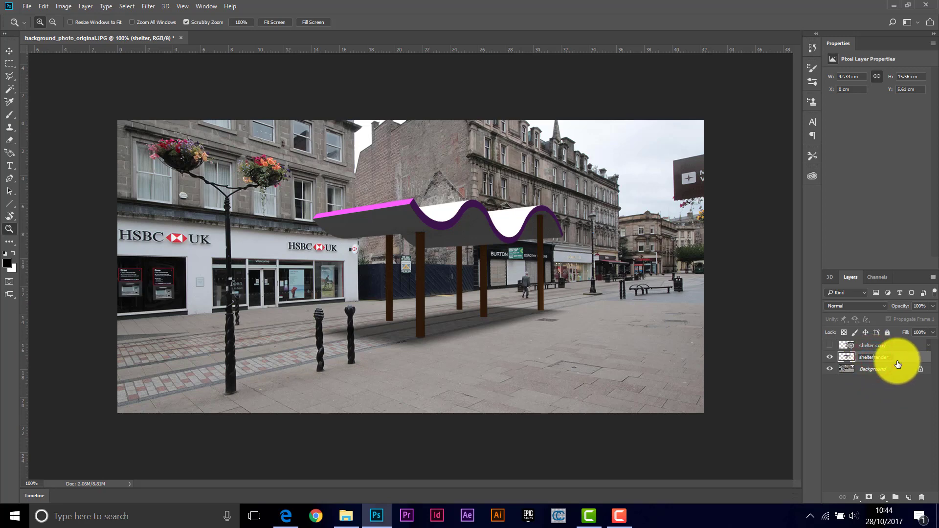
pyautogui.click(887, 390)
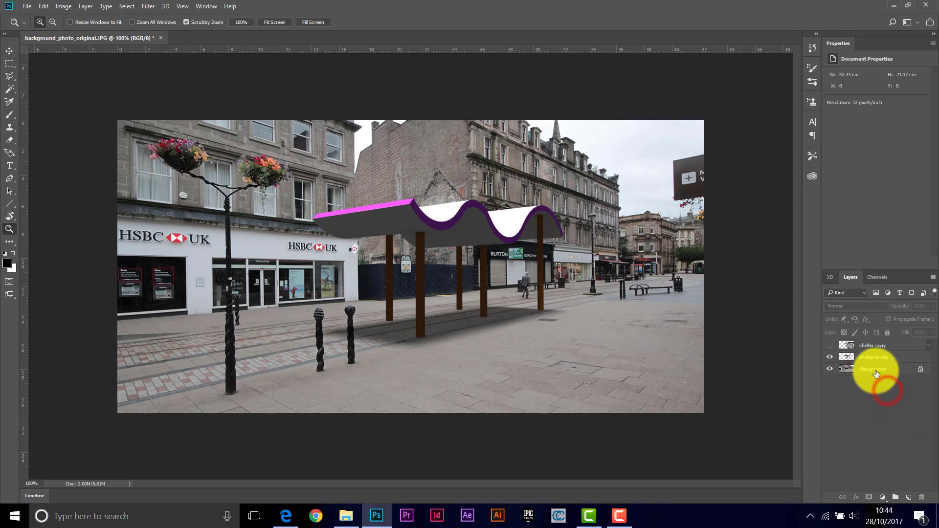
# - Toggle the shelterrender layer's visibility off and on to compare the render
pyautogui.click(828, 361)
pyautogui.click(828, 360)
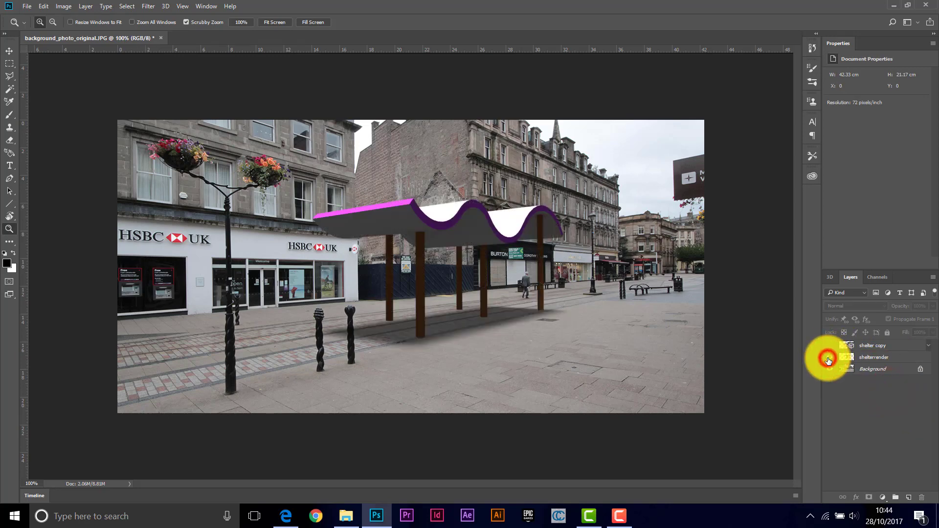
pyautogui.click(828, 361)
pyautogui.click(829, 360)
pyautogui.click(903, 357)
pyautogui.click(933, 306)
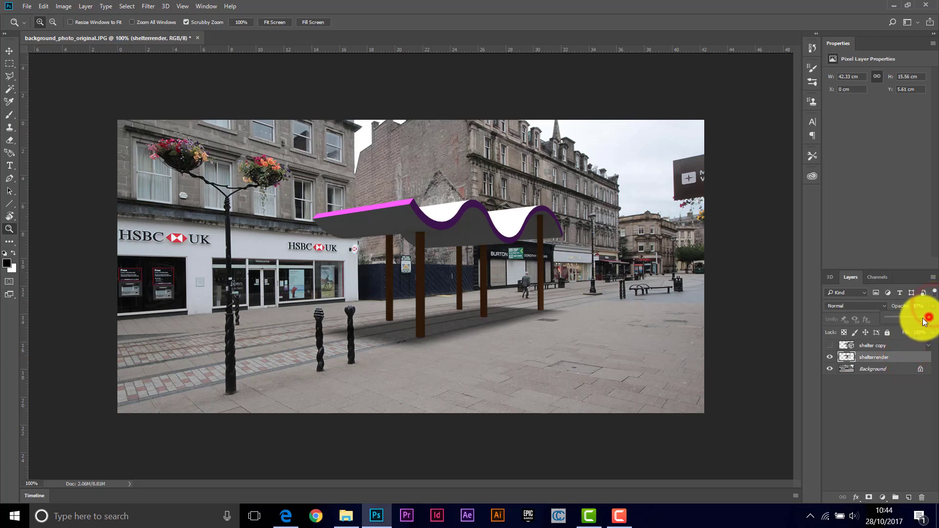
pyautogui.moveTo(920, 318)
pyautogui.mouseDown()
pyautogui.moveTo(876, 319)
pyautogui.moveTo(932, 318)
pyautogui.mouseUp()
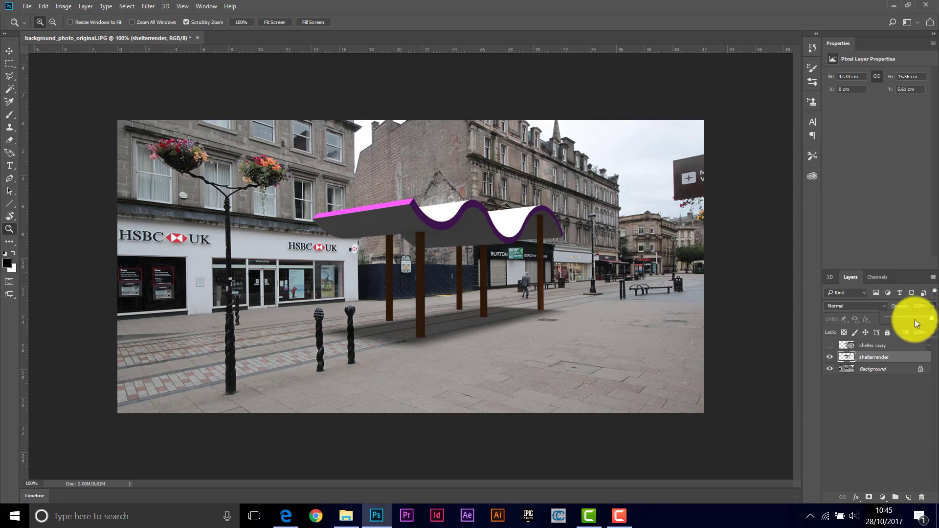